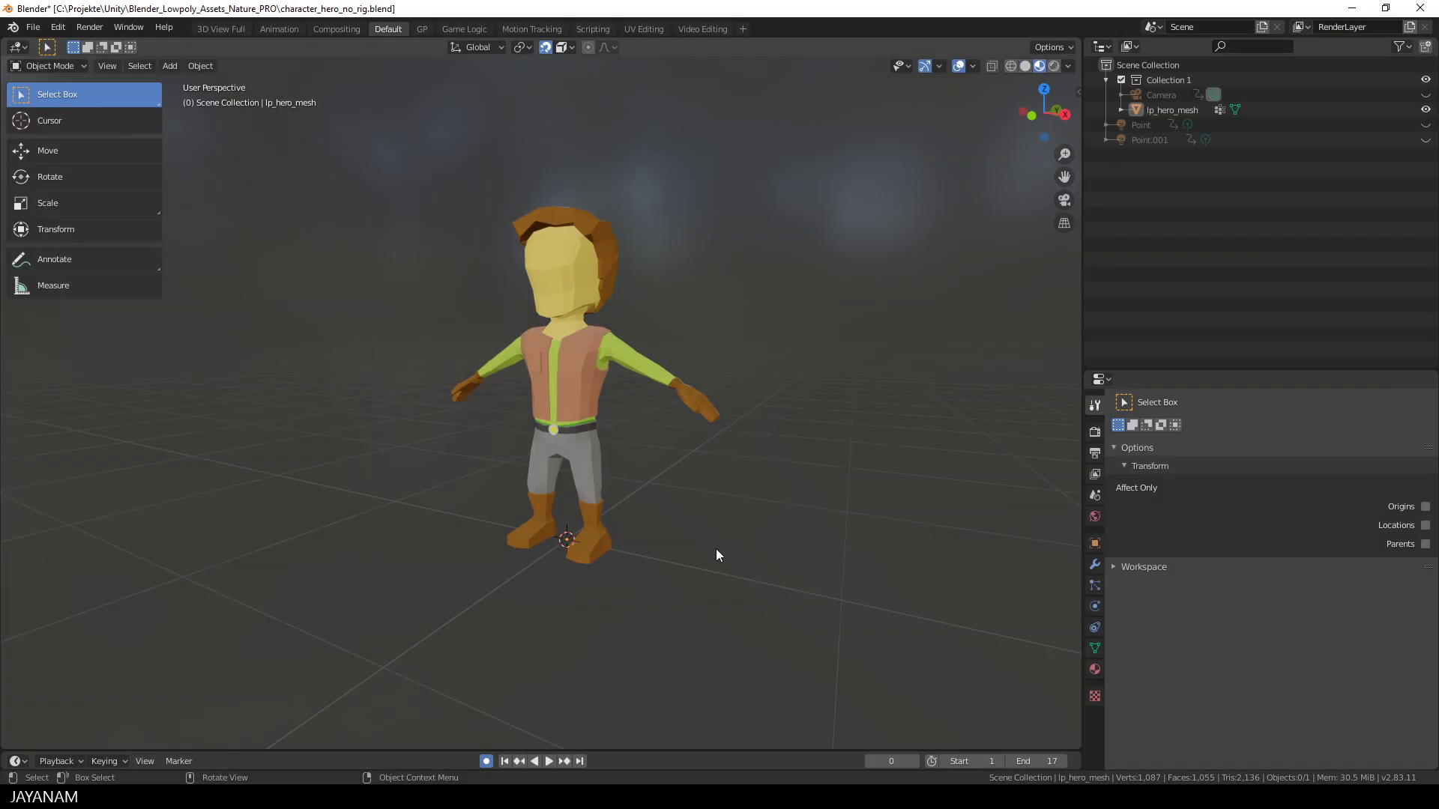
- Enter Edit Mode on the hero mesh and select the edge loops around the character's left elbow and left wrist
mouse_move(716, 549)
middle_mouse_down()
mouse_move(753, 552)
mouse_move(731, 556)
middle_mouse_up()
key("Tab")
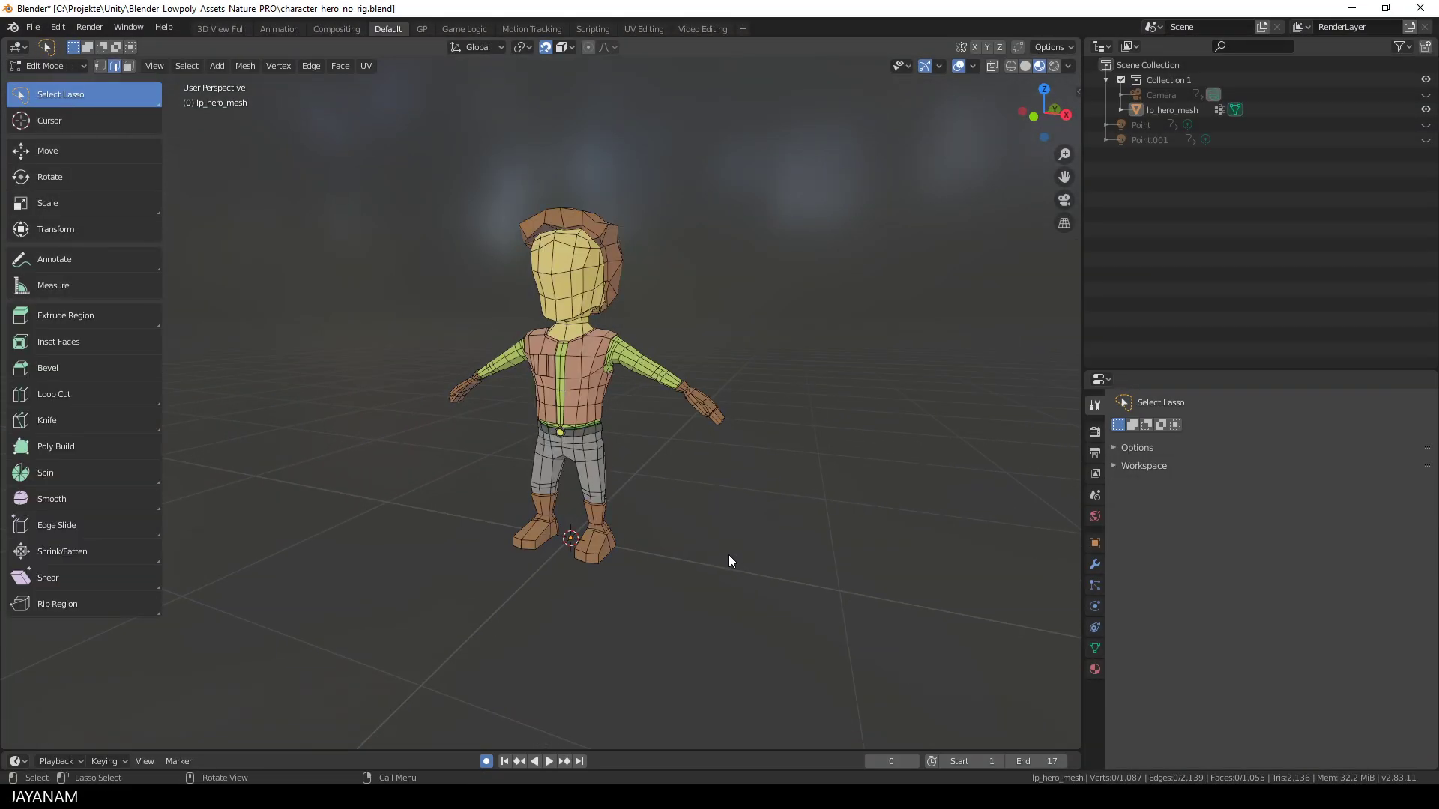
scroll(727, 559, "up", 2)
scroll(724, 563, "up", 1)
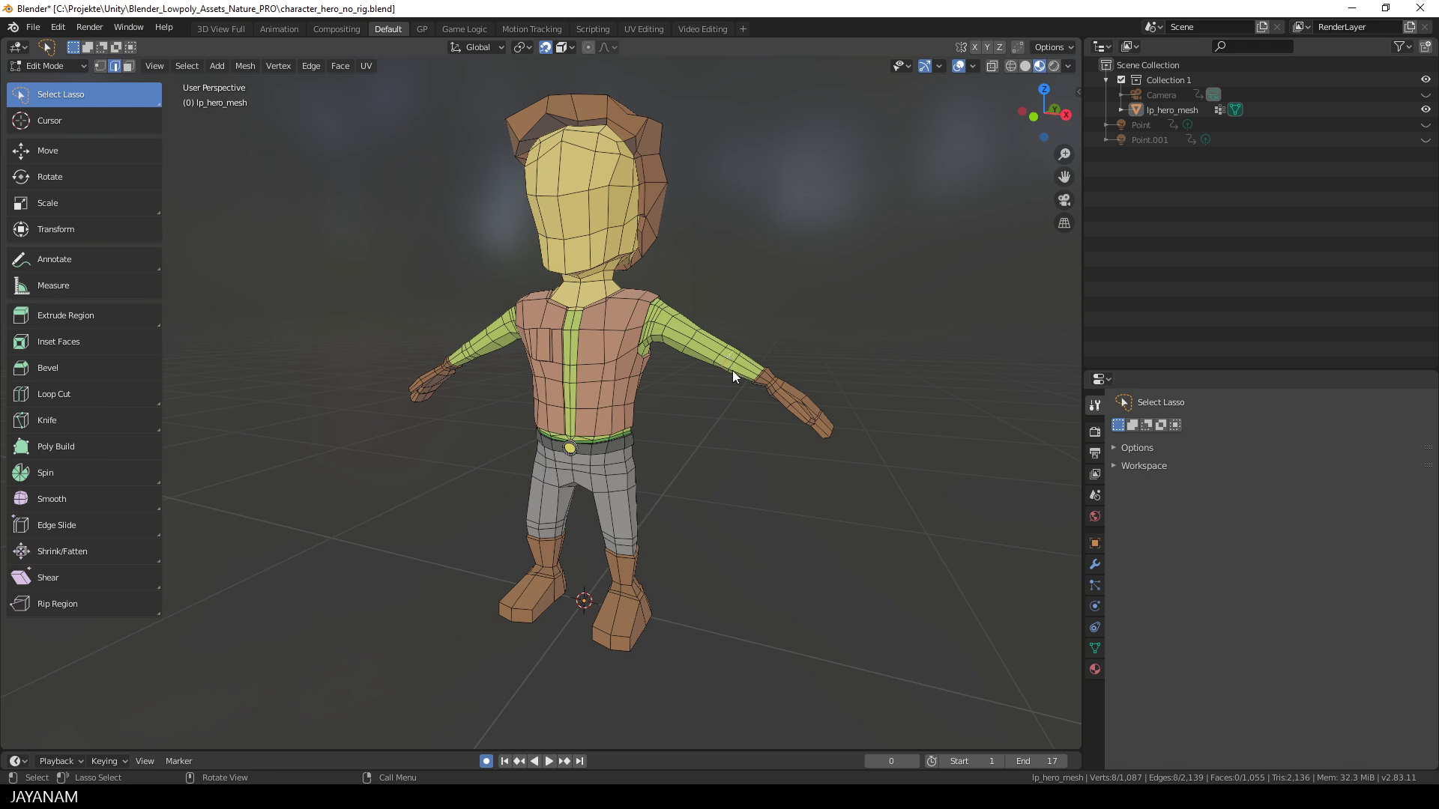
middle_click_drag(768, 429, 717, 435)
scroll(770, 478, "up", 3)
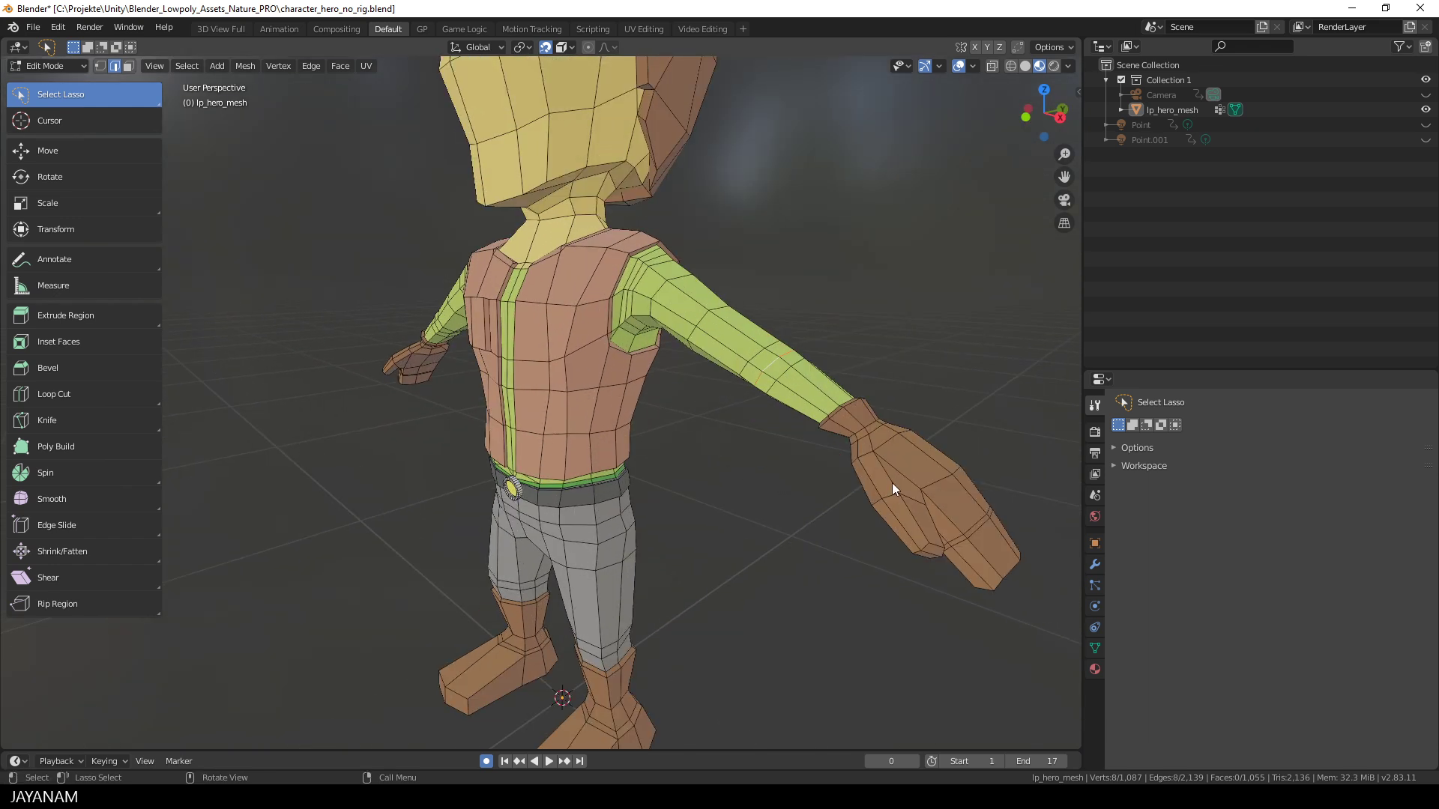
left_click(869, 424, "alt+shift")
- Add the edge loops around the neck and the character's left shoulder to the selection
middle_click_drag(511, 439, 608, 254)
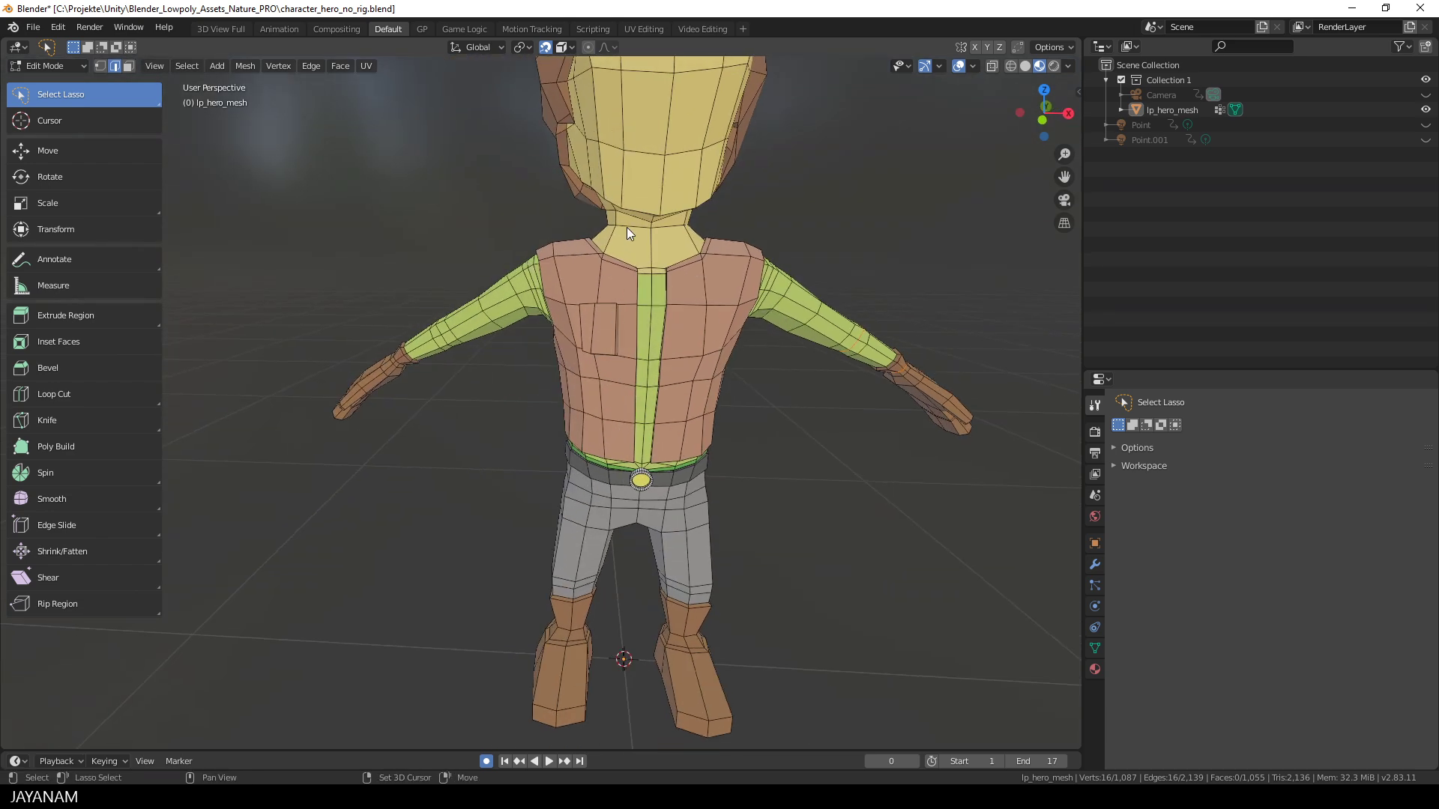
middle_click_drag(478, 314, 430, 323)
scroll(635, 349, "up", 3)
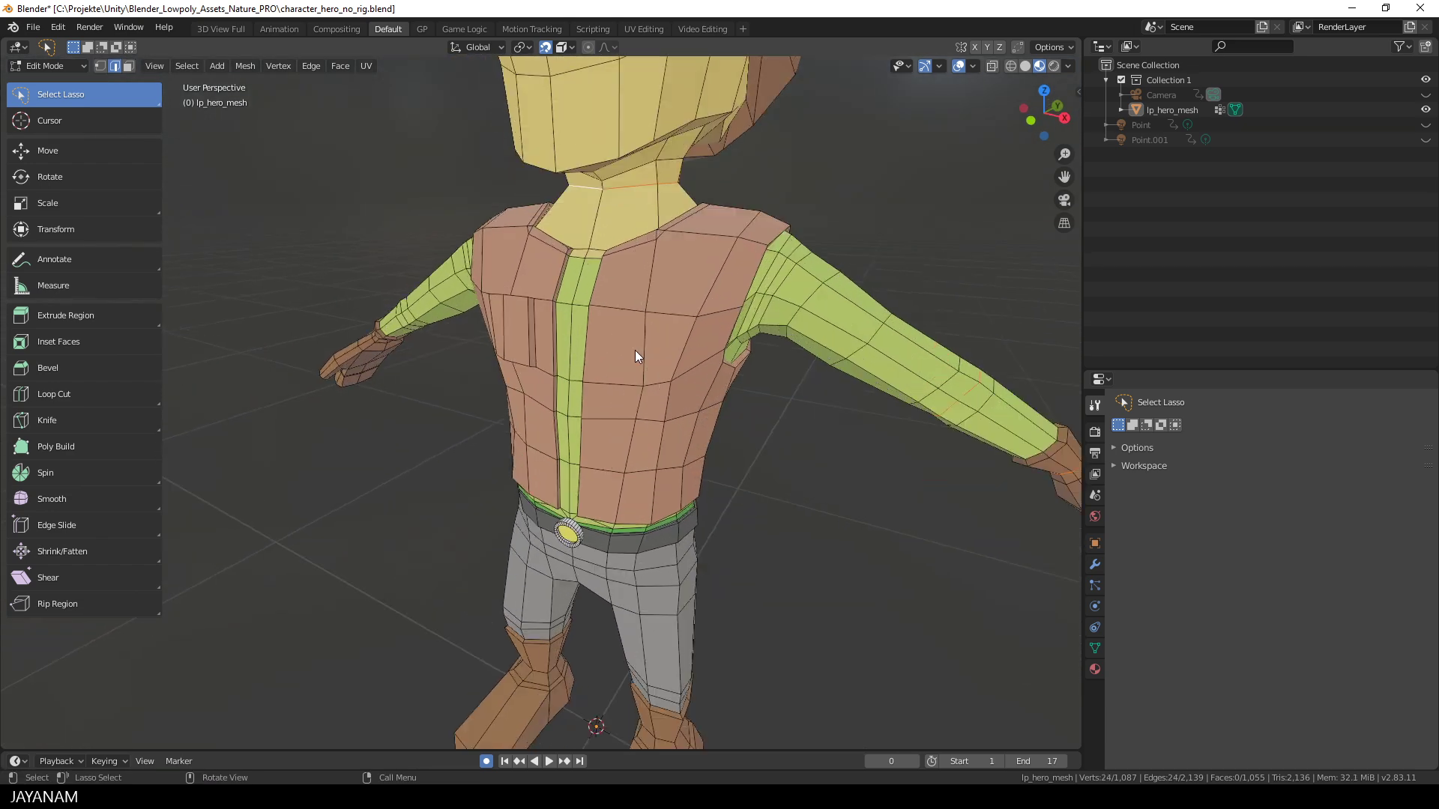
left_click(776, 275, "alt+shift")
middle_click_drag(776, 275, 577, 241)
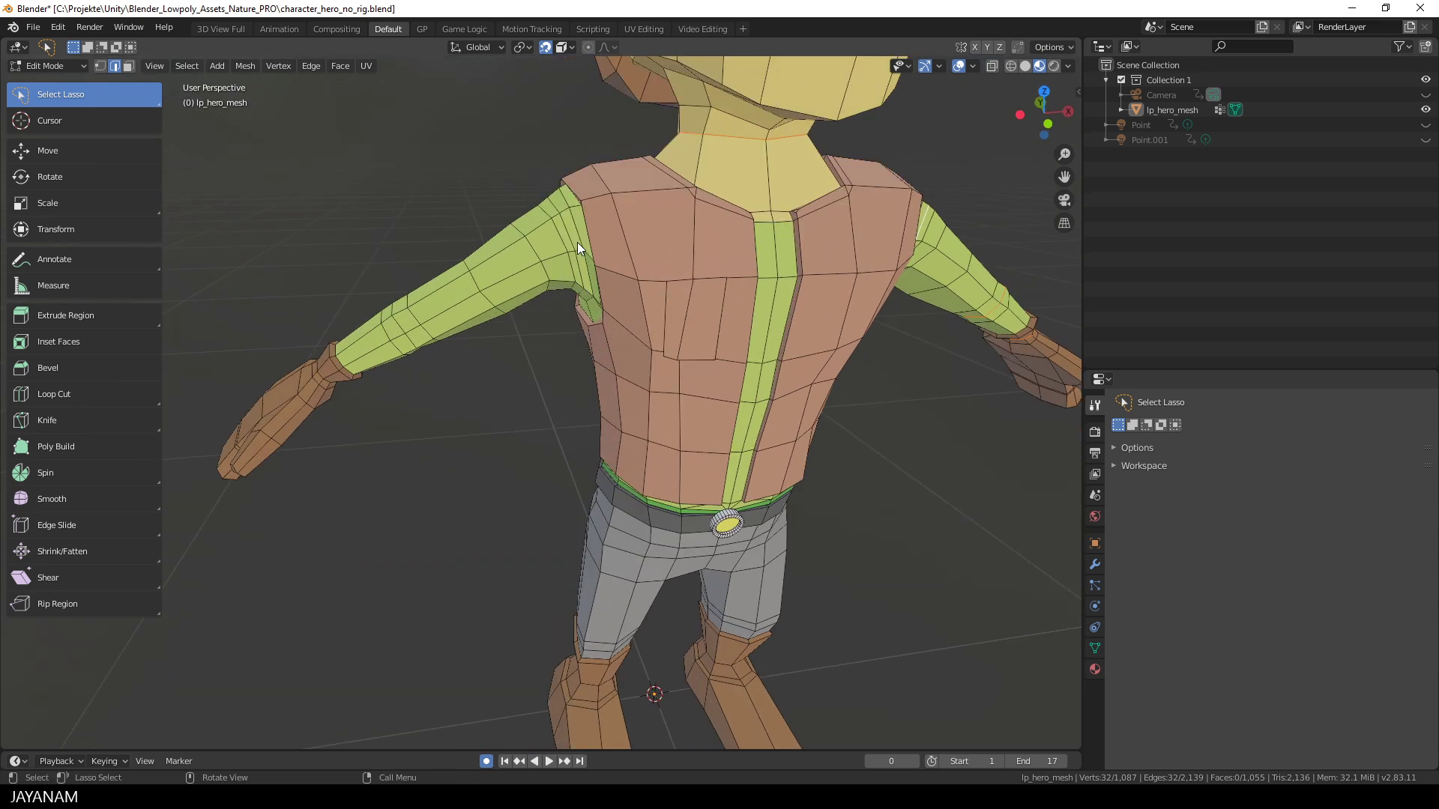
- Add the edge loops around the character's right shoulder, elbow and wrist to the selection
left_click(400, 327, "alt+shift")
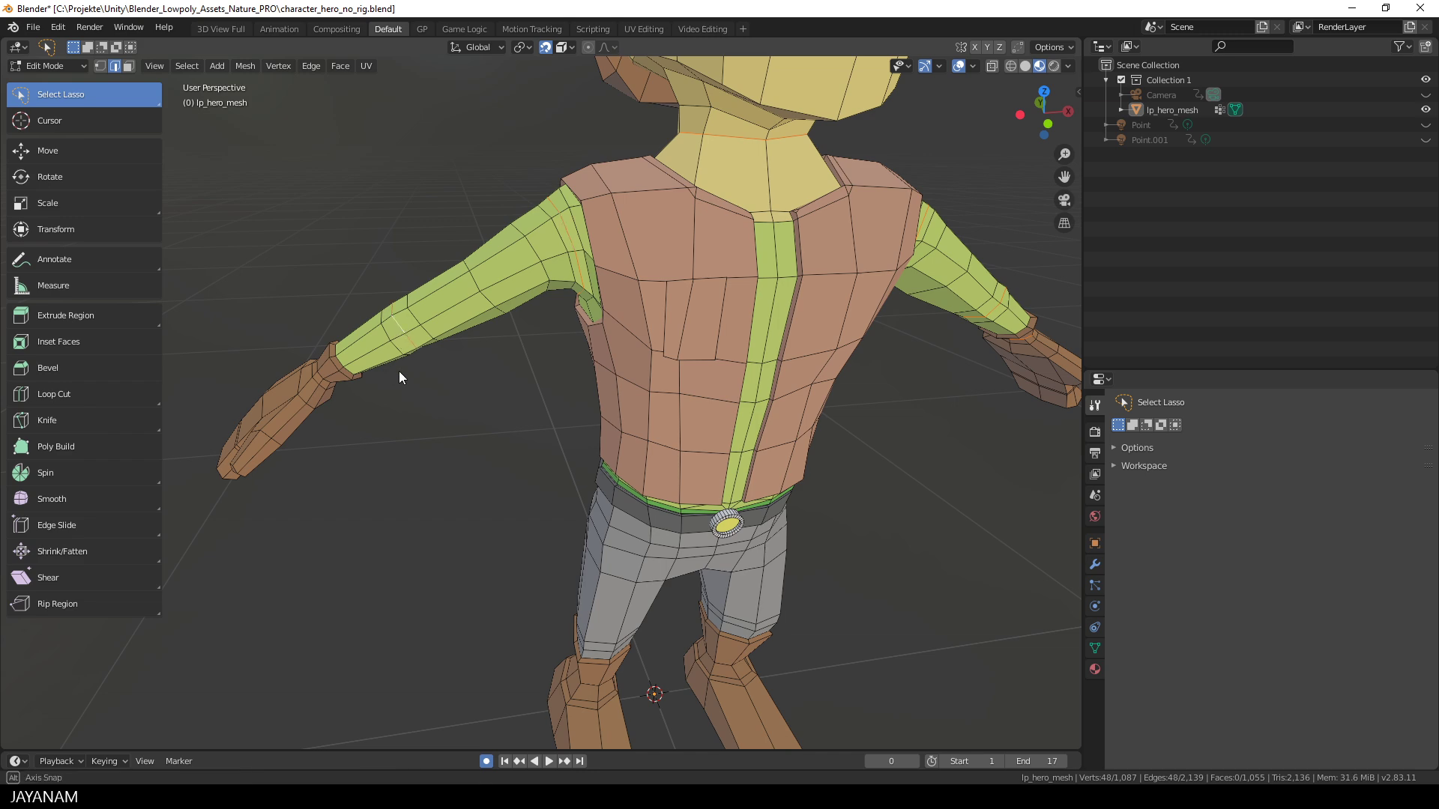
middle_click_drag(402, 360, 434, 345)
scroll(220, 287, "up", 4)
left_click(220, 286, "alt+shift")
scroll(447, 400, "down", 4)
- Add the edge loops around both knees and both ankles to the selection
middle_click_drag(447, 401, 581, 269)
scroll(520, 469, "up", 3)
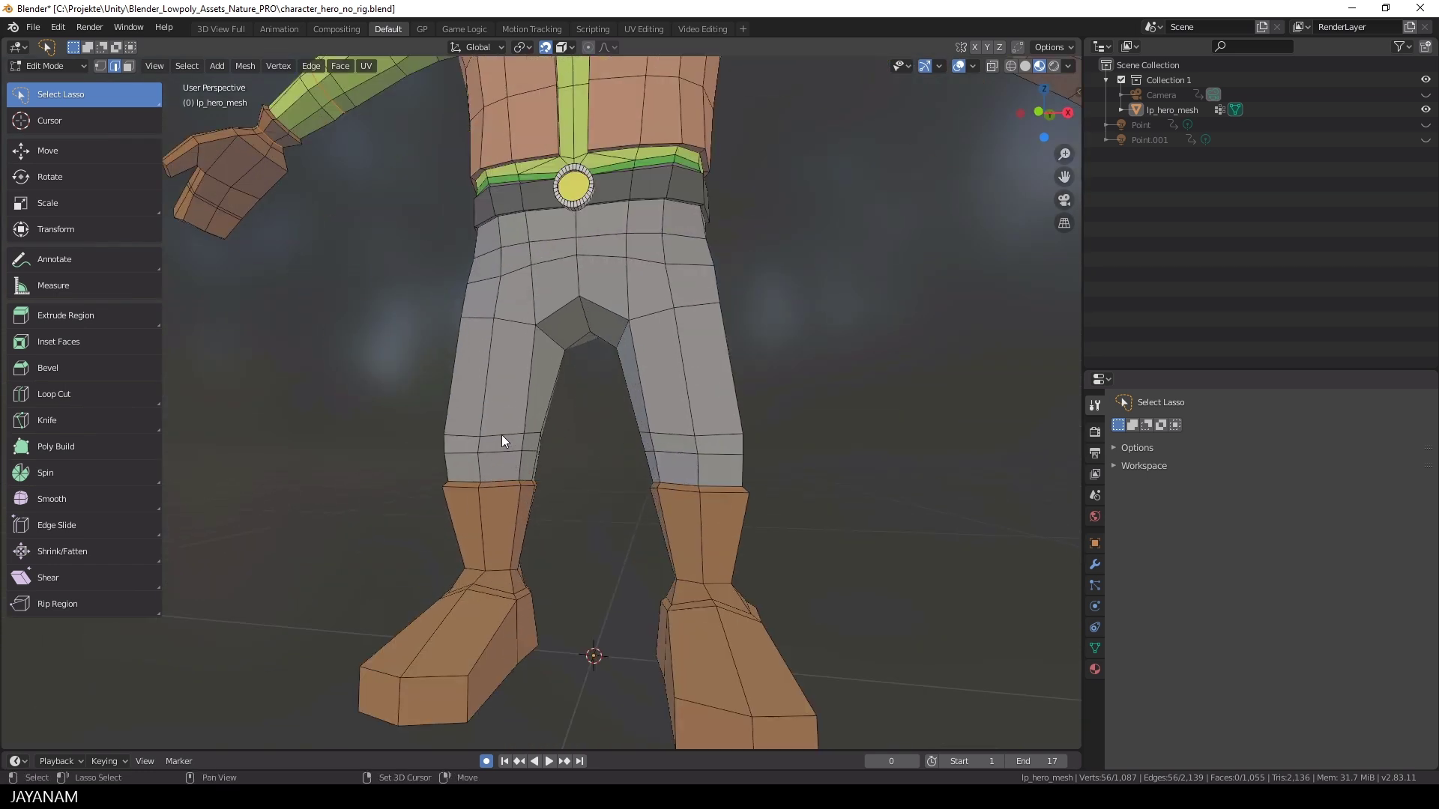
left_click(667, 432, "alt+shift")
left_click(698, 583, "alt+shift")
left_click(500, 568, "alt+shift")
scroll(577, 579, "down", 5)
middle_click_drag(578, 585, 767, 507)
scroll(768, 509, "up", 2)
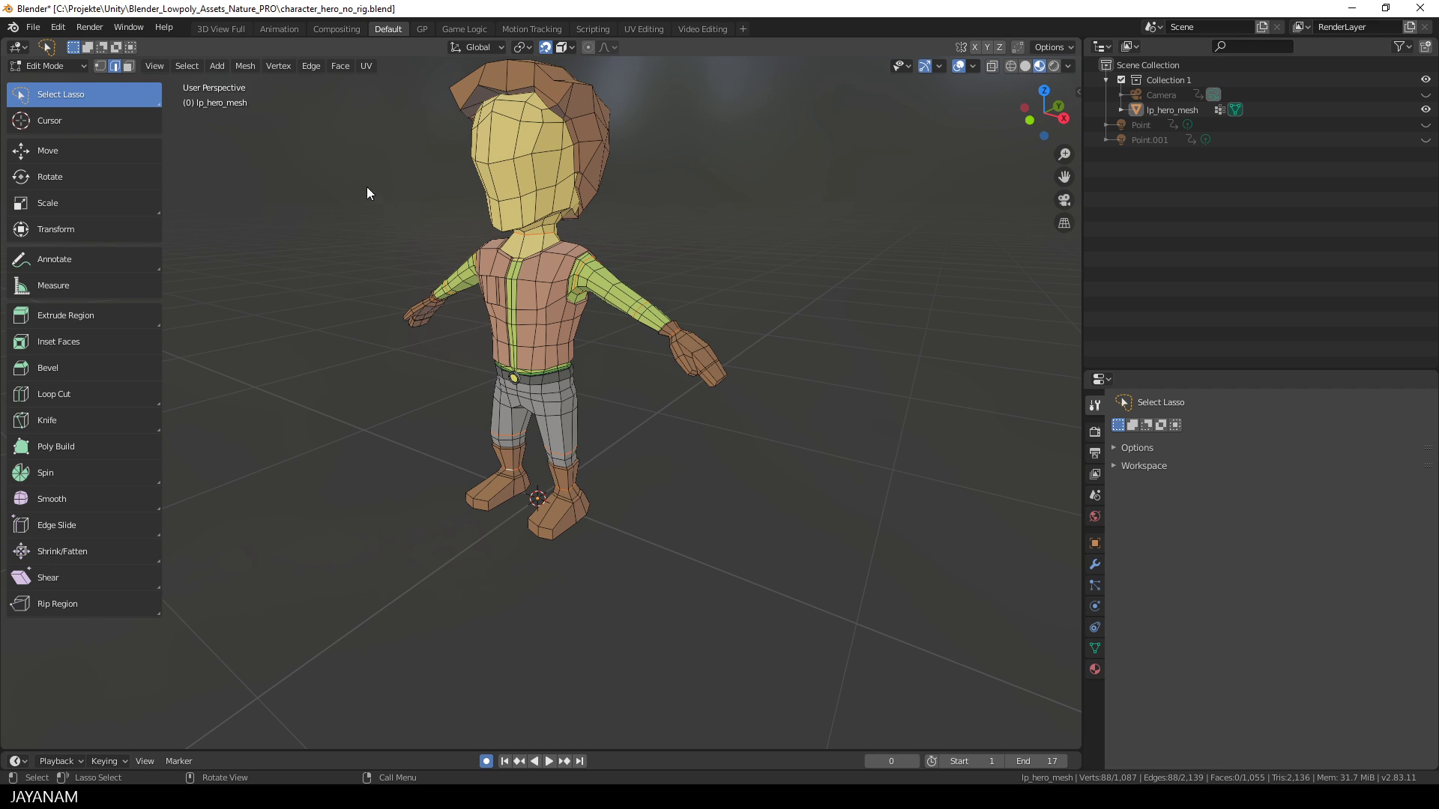
- Mark all the selected neck, arm and leg joint loops as seams
left_click(312, 66)
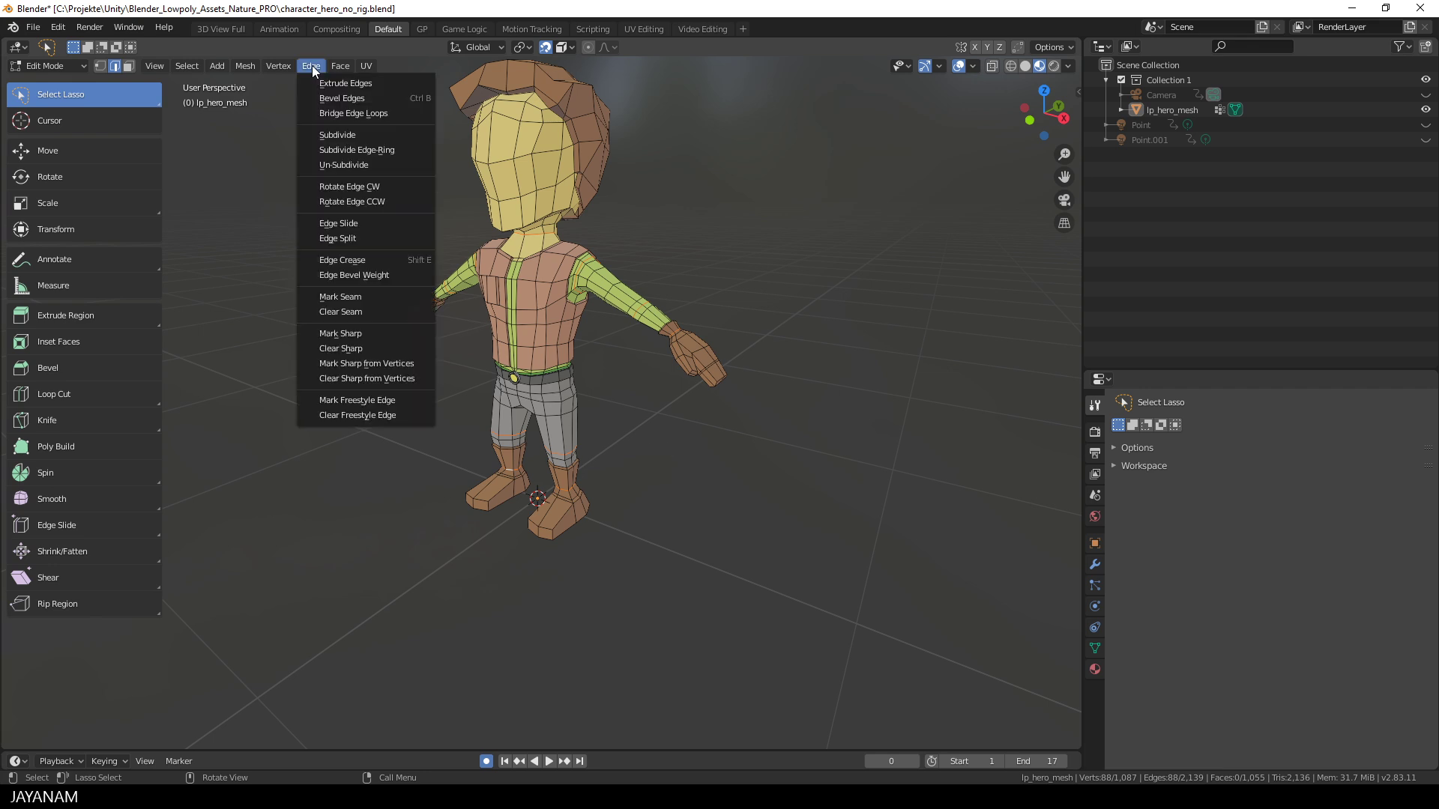
left_click(358, 298)
middle_click_drag(694, 422, 790, 385)
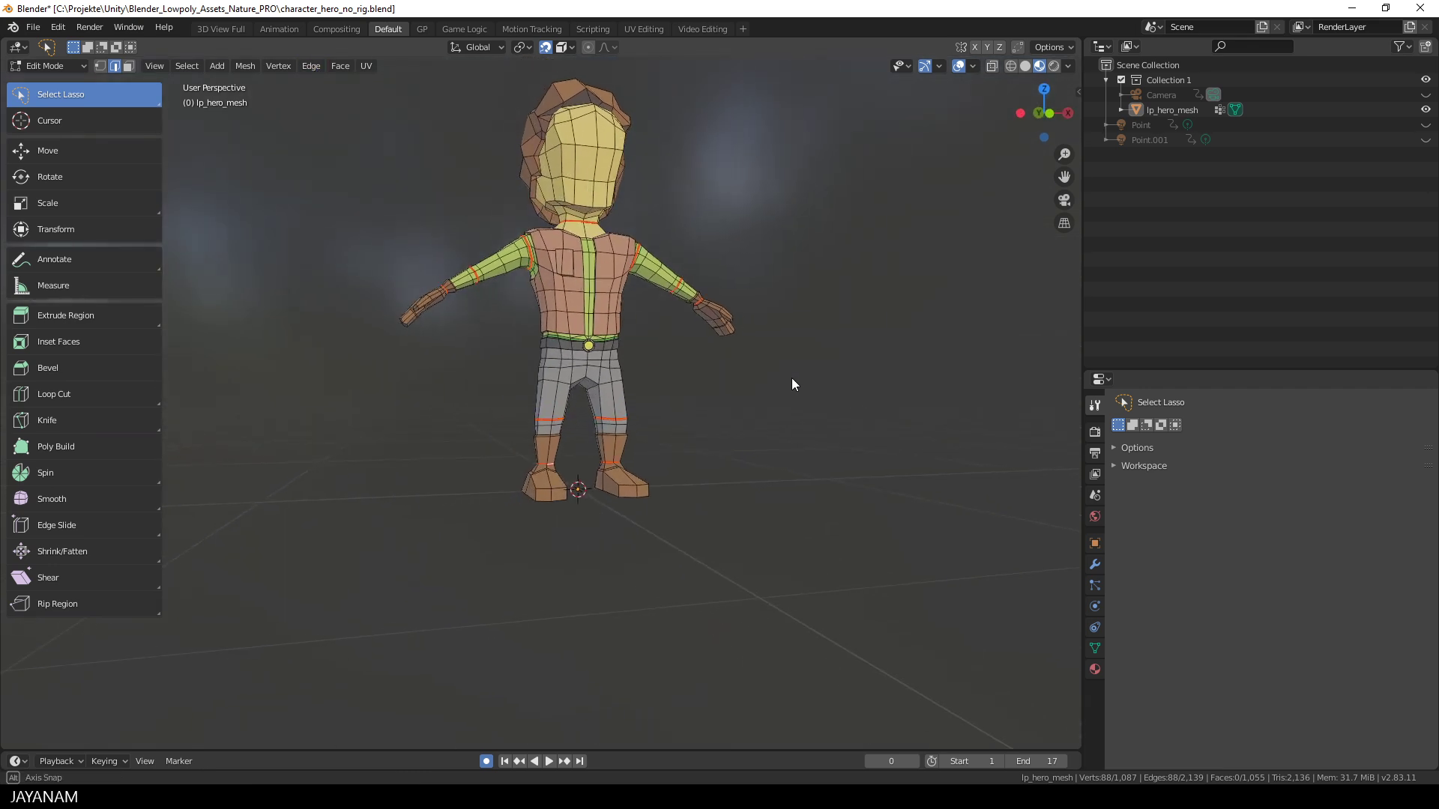
- Select the edge loops around the tops of both thighs and mark them as seams
scroll(754, 395, "up", 5)
scroll(690, 424, "up", 3)
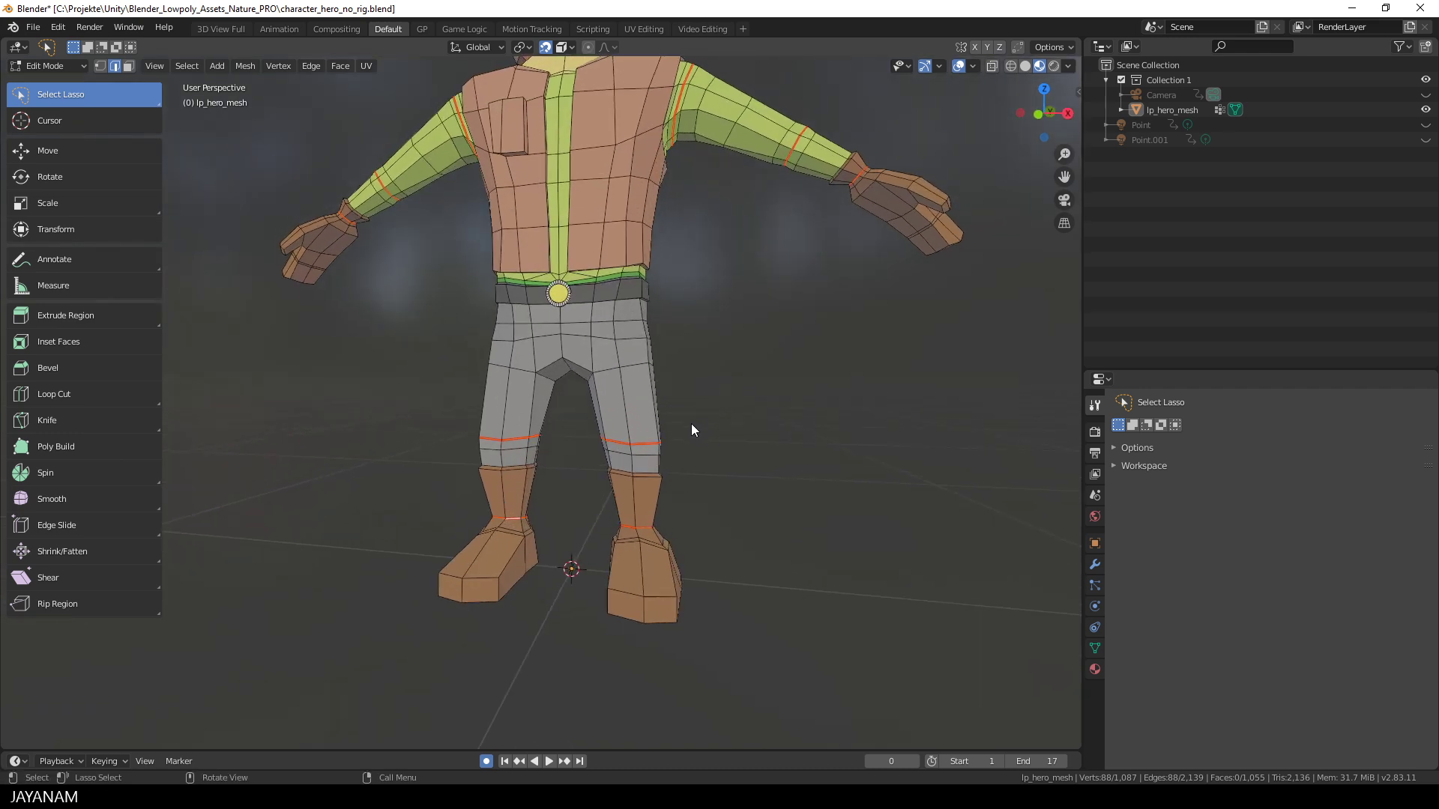
left_click(514, 349, "alt")
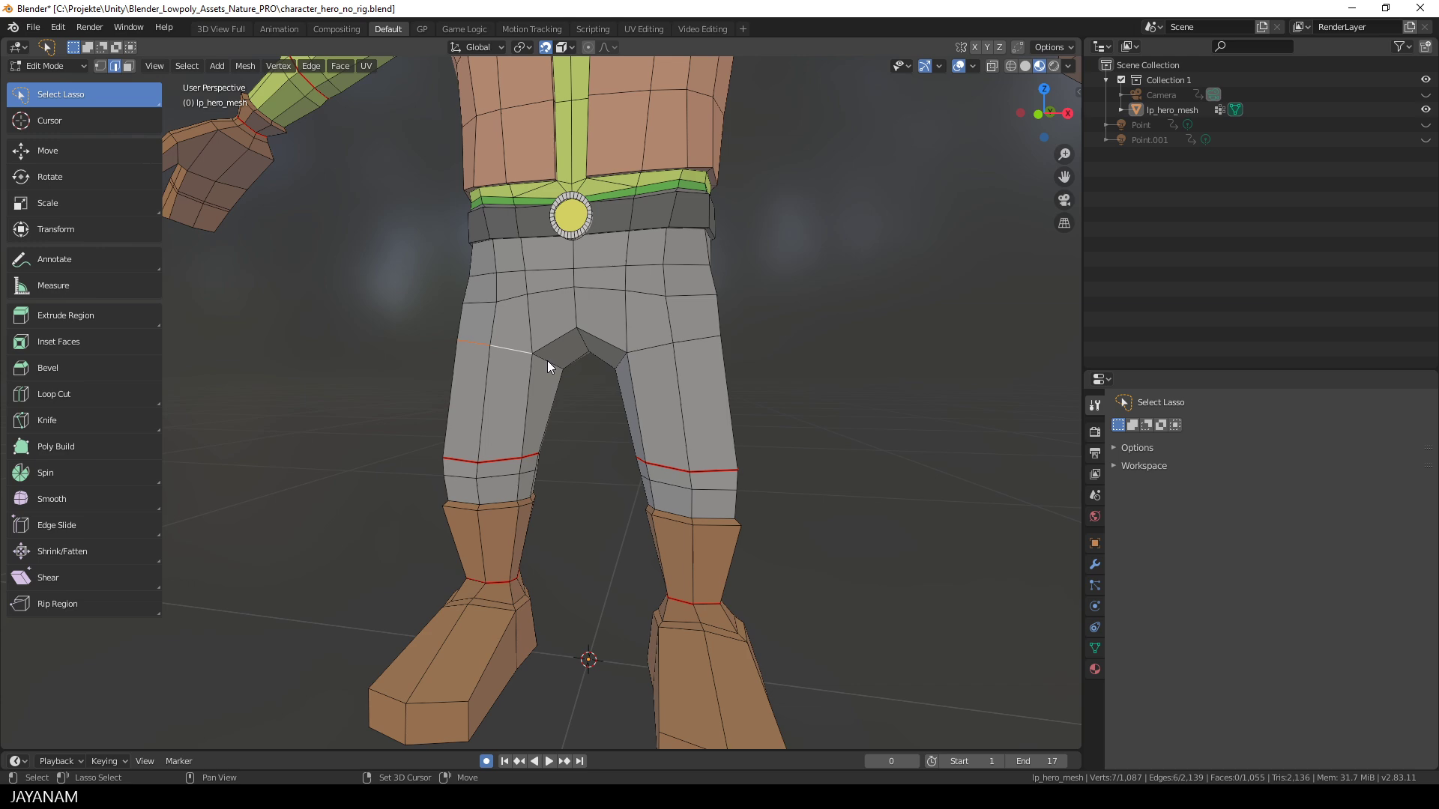
left_click(547, 361, "alt")
middle_click_drag(547, 361, 676, 417)
left_click(725, 339, "alt+shift")
scroll(676, 417, "down", 3)
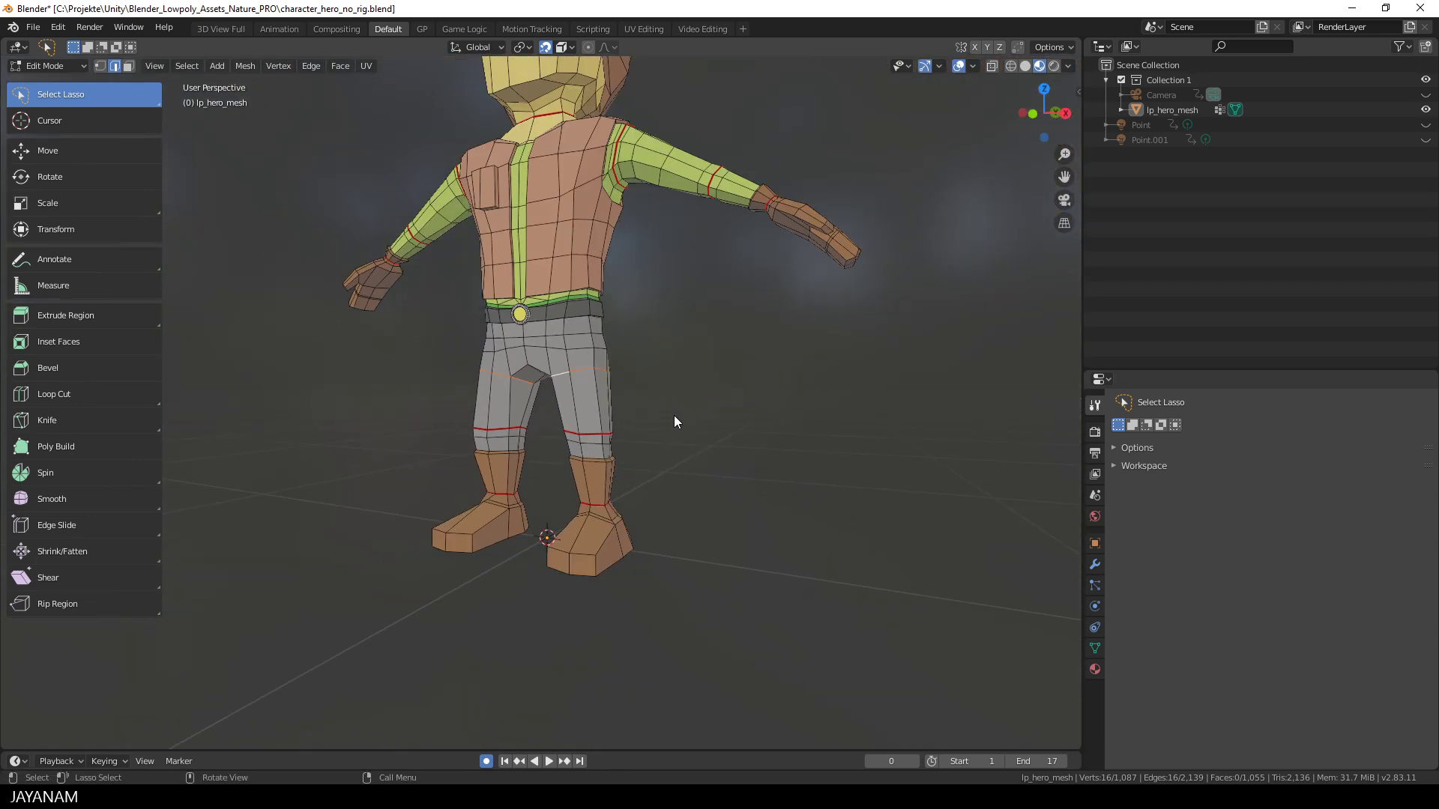
left_click(312, 67)
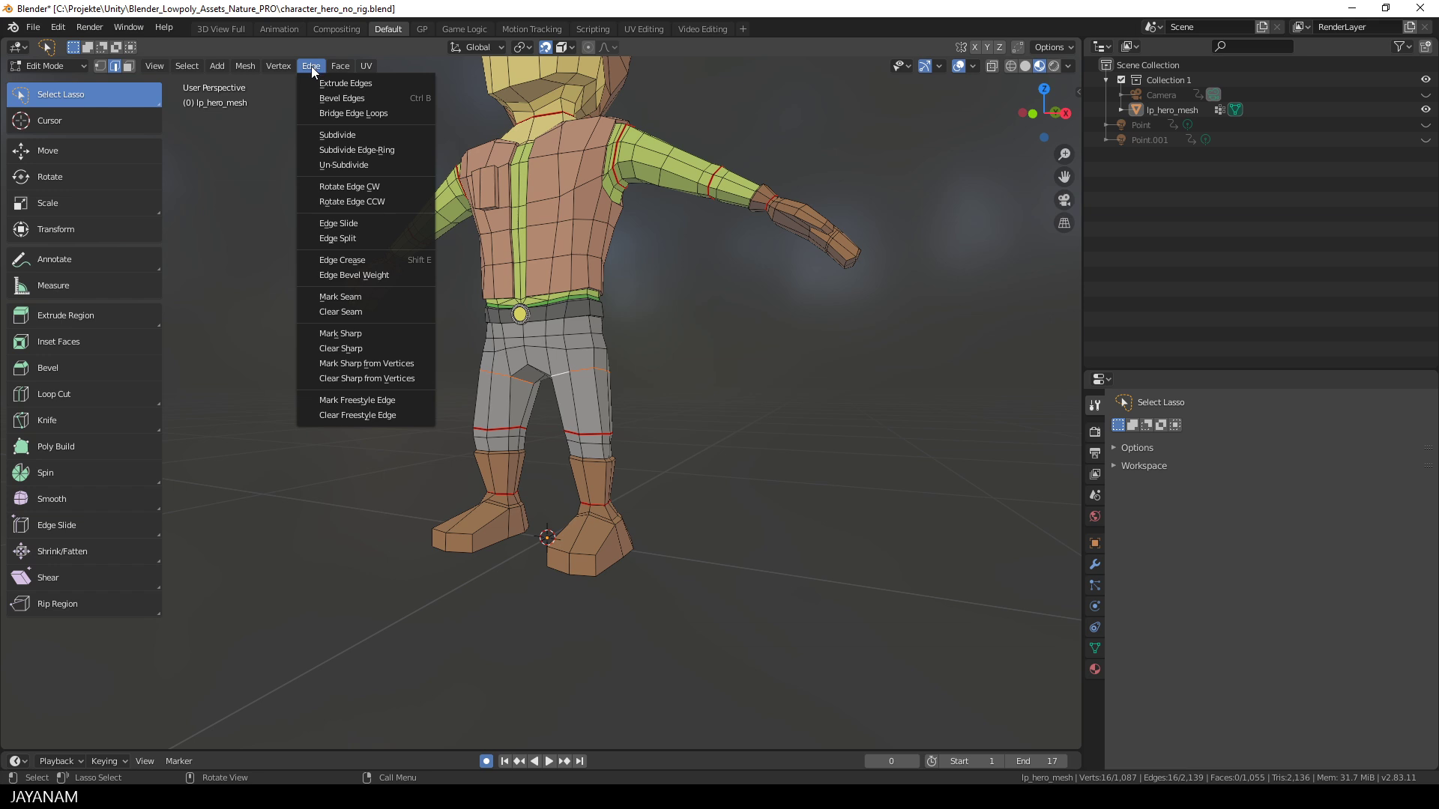
left_click(335, 296)
middle_click_drag(334, 296, 747, 439)
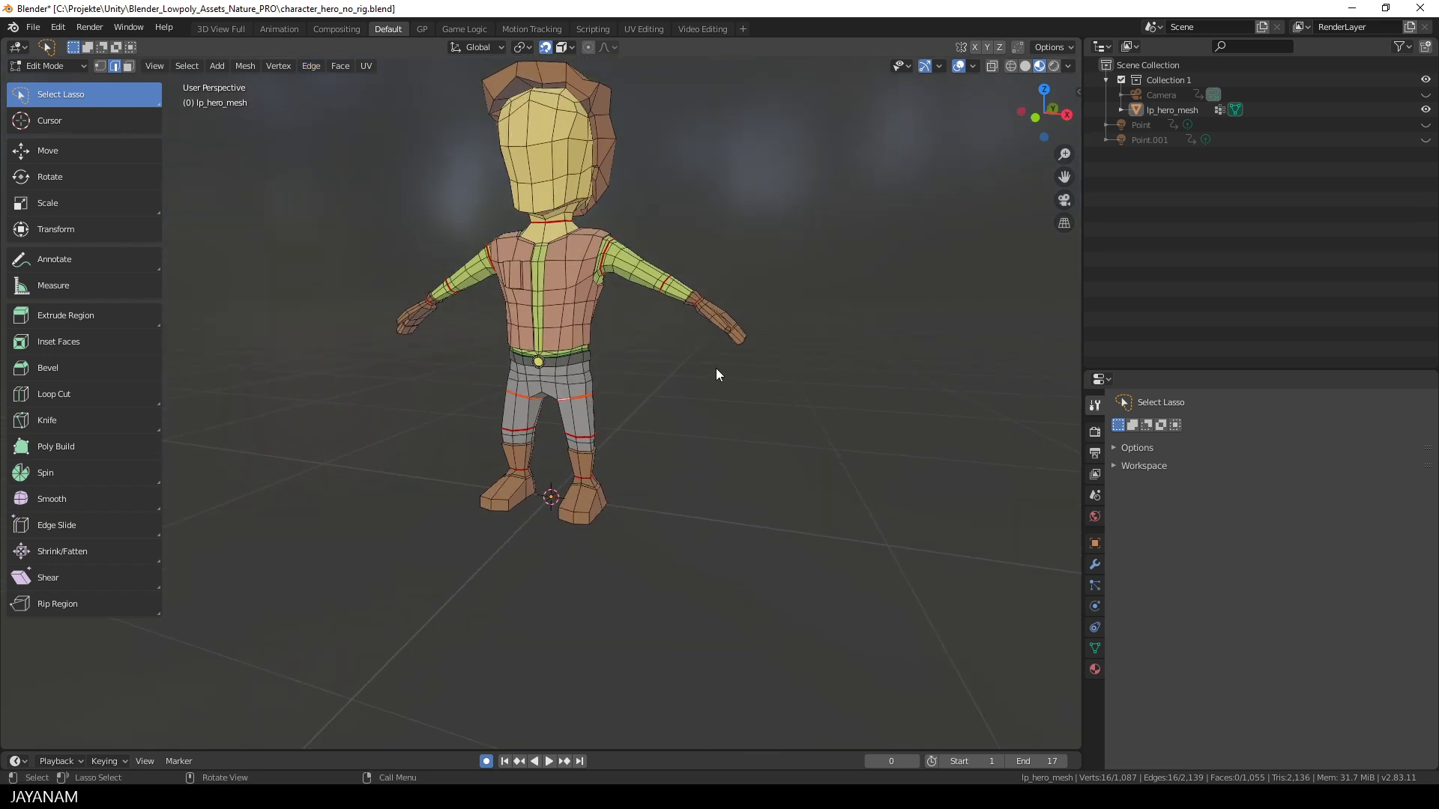
middle_click_drag(710, 368, 717, 413, "shift")
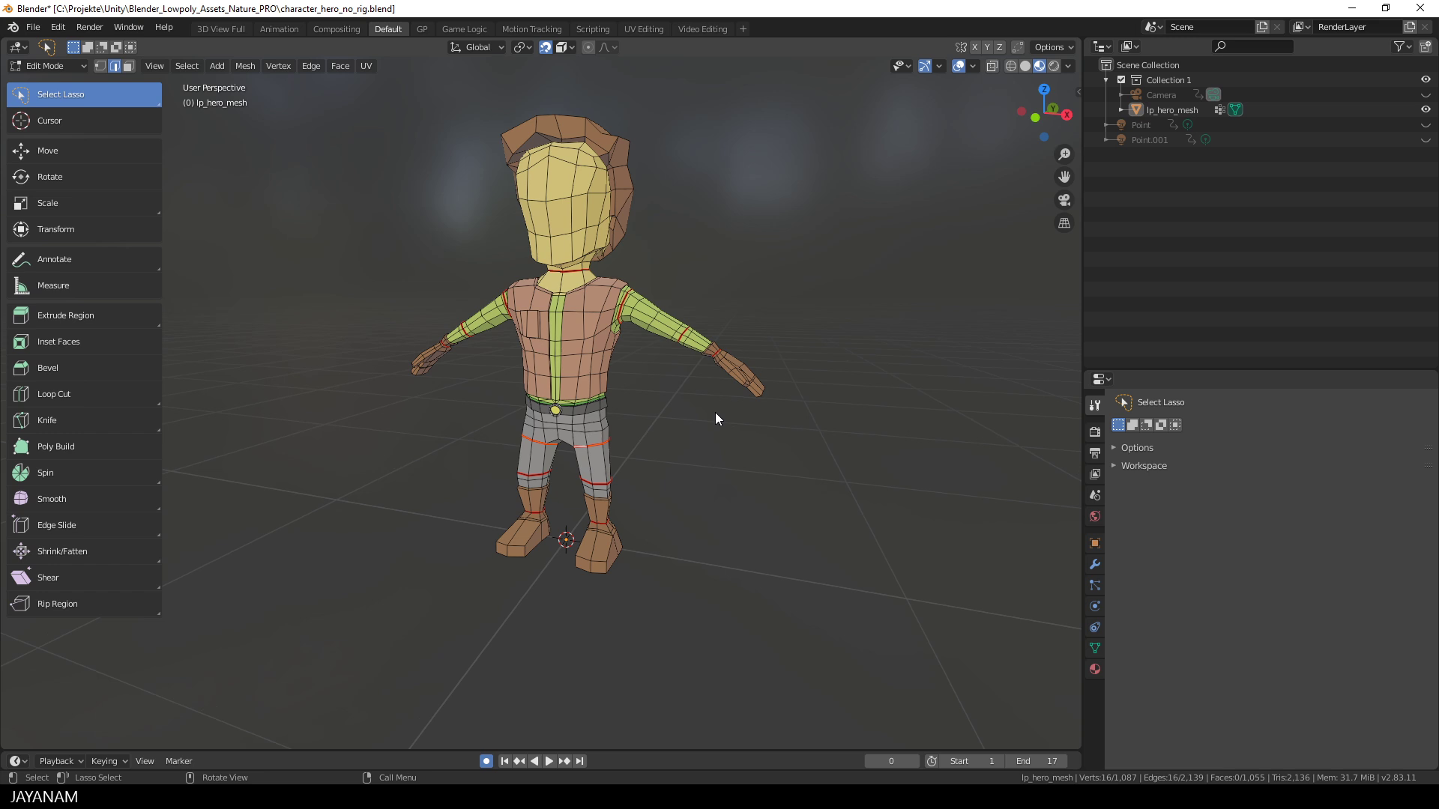
- Switch the hero mesh to Sculpt Mode and initialize its face sets by UV seams
left_click(36, 65)
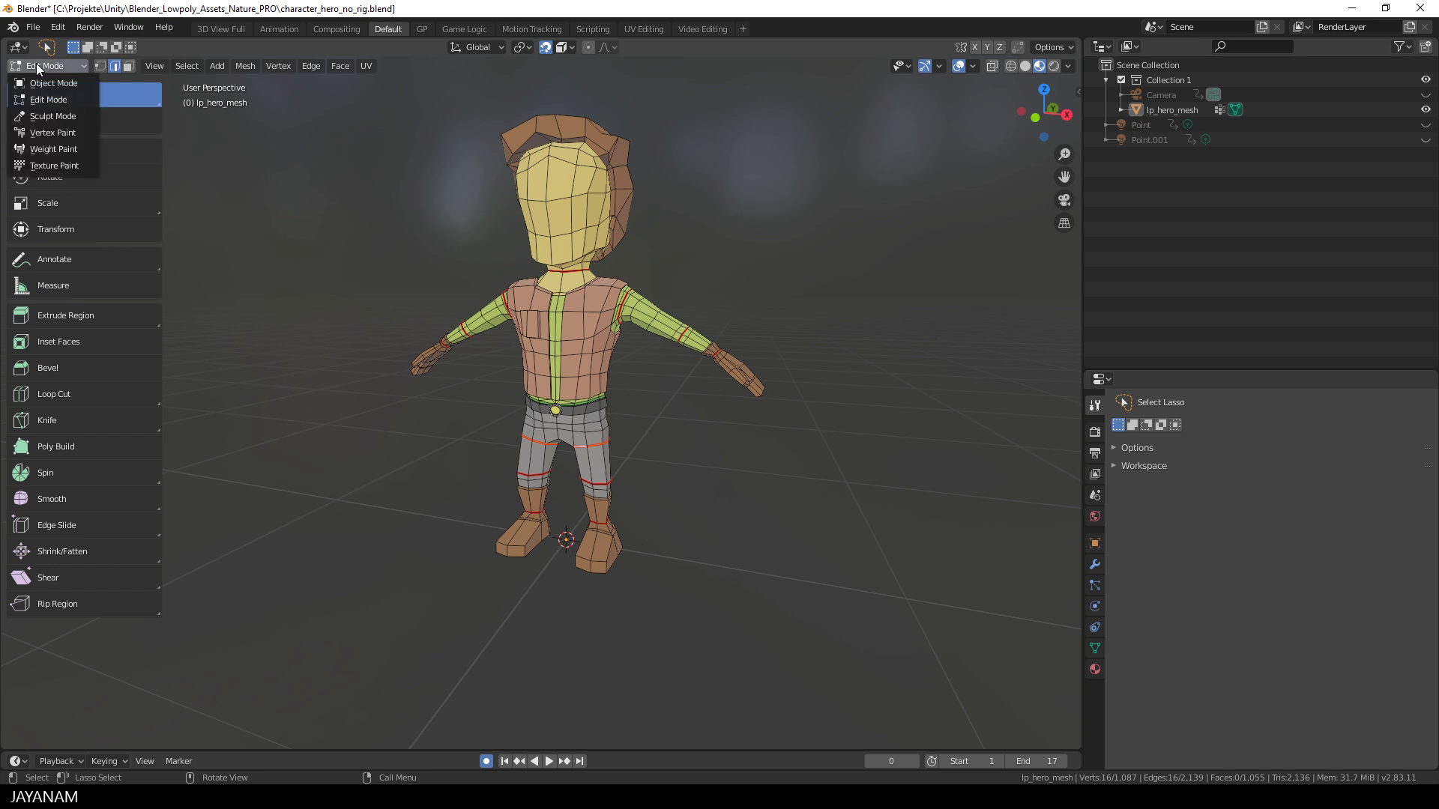
left_click(65, 116)
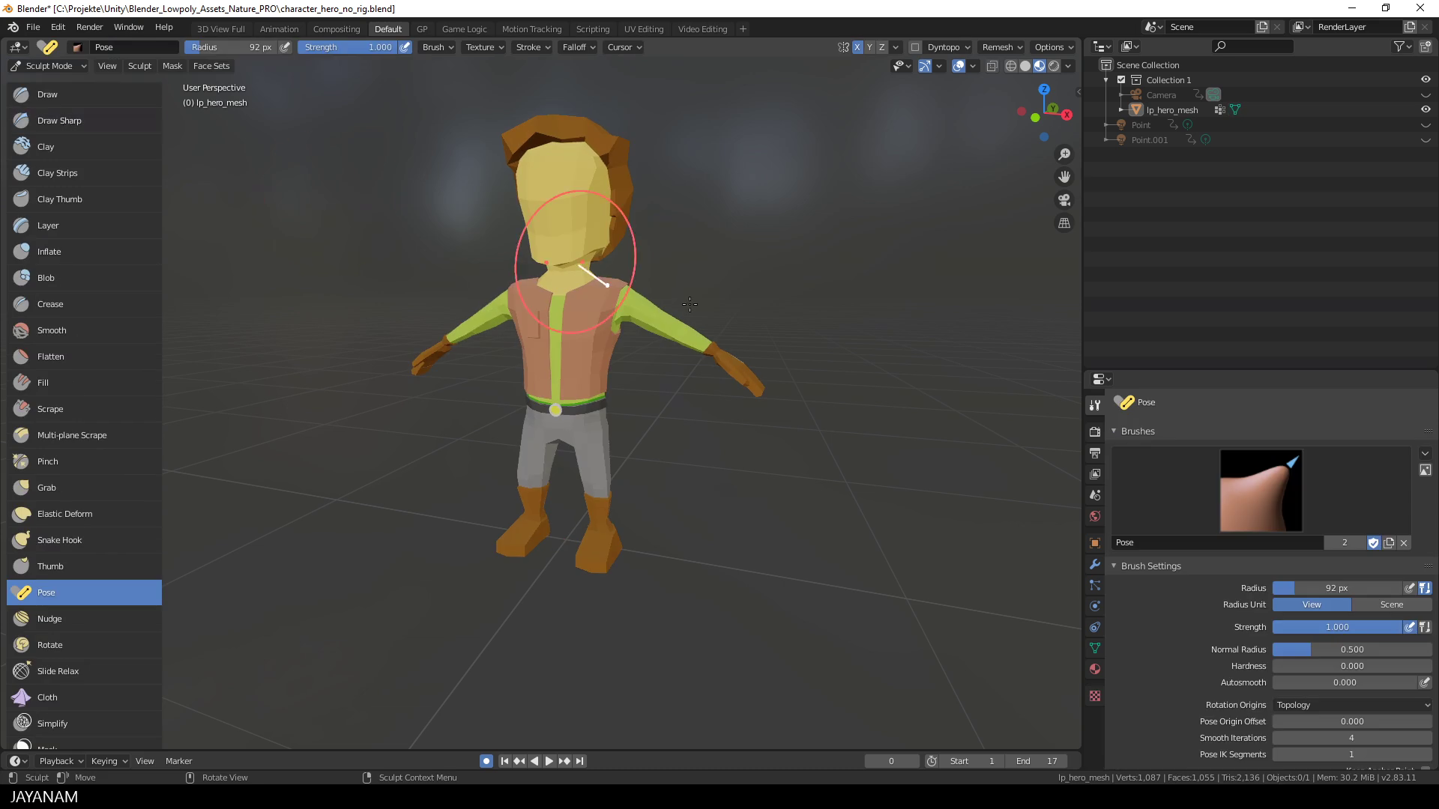
left_click(217, 66)
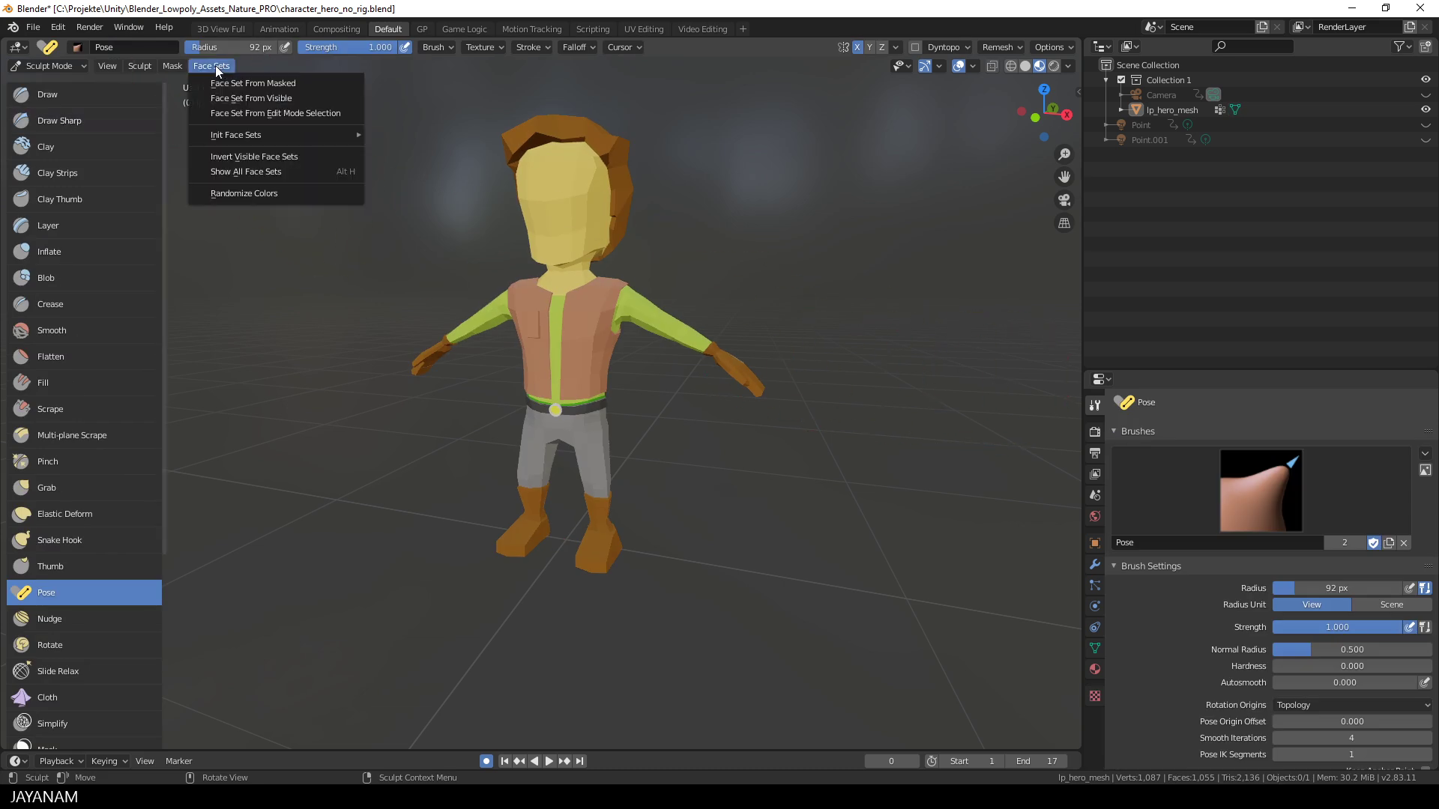
mouse_move(245, 135)
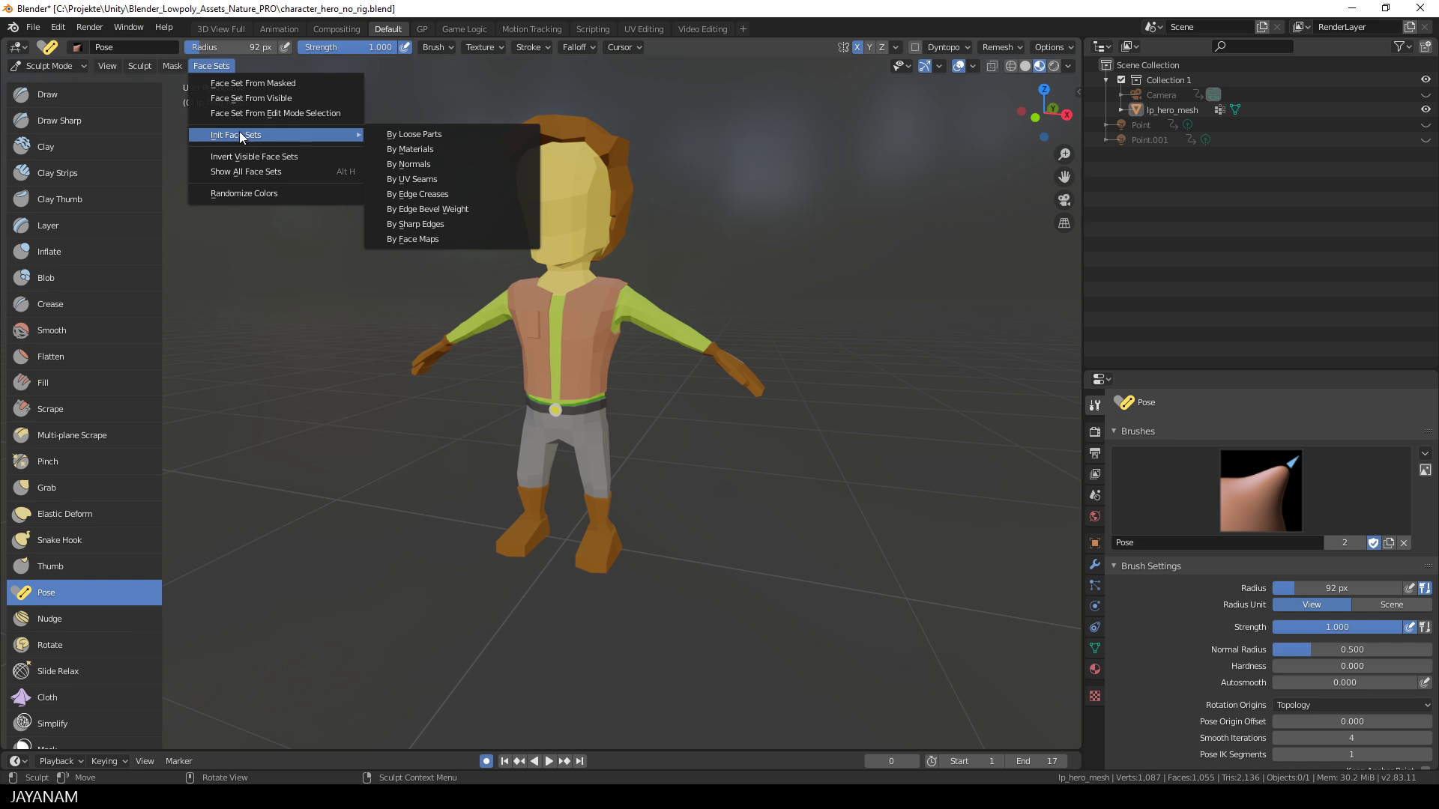
left_click(423, 180)
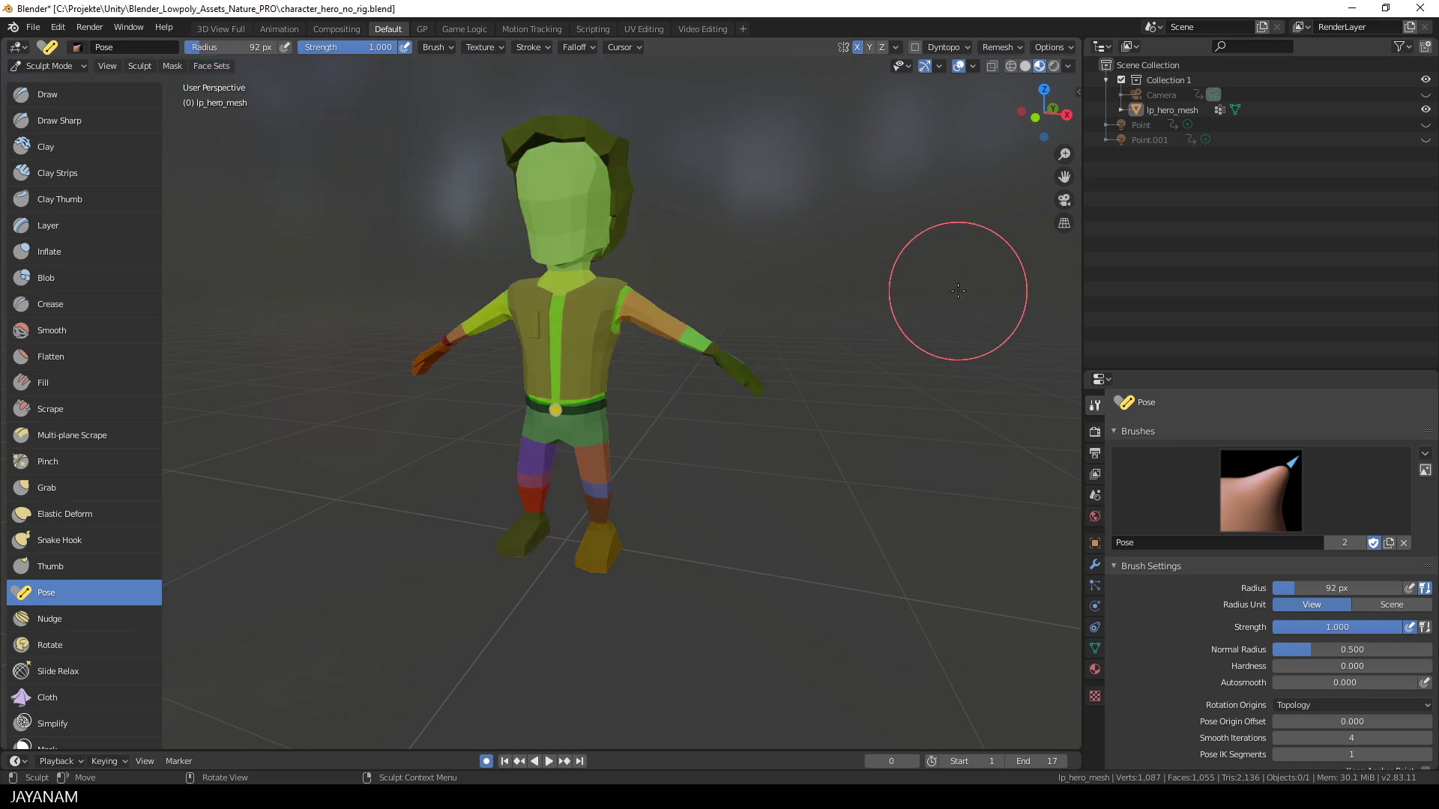
- Switch the viewport to solid shading and set the Face Sets overlay opacity to 1.000
left_click(1027, 66)
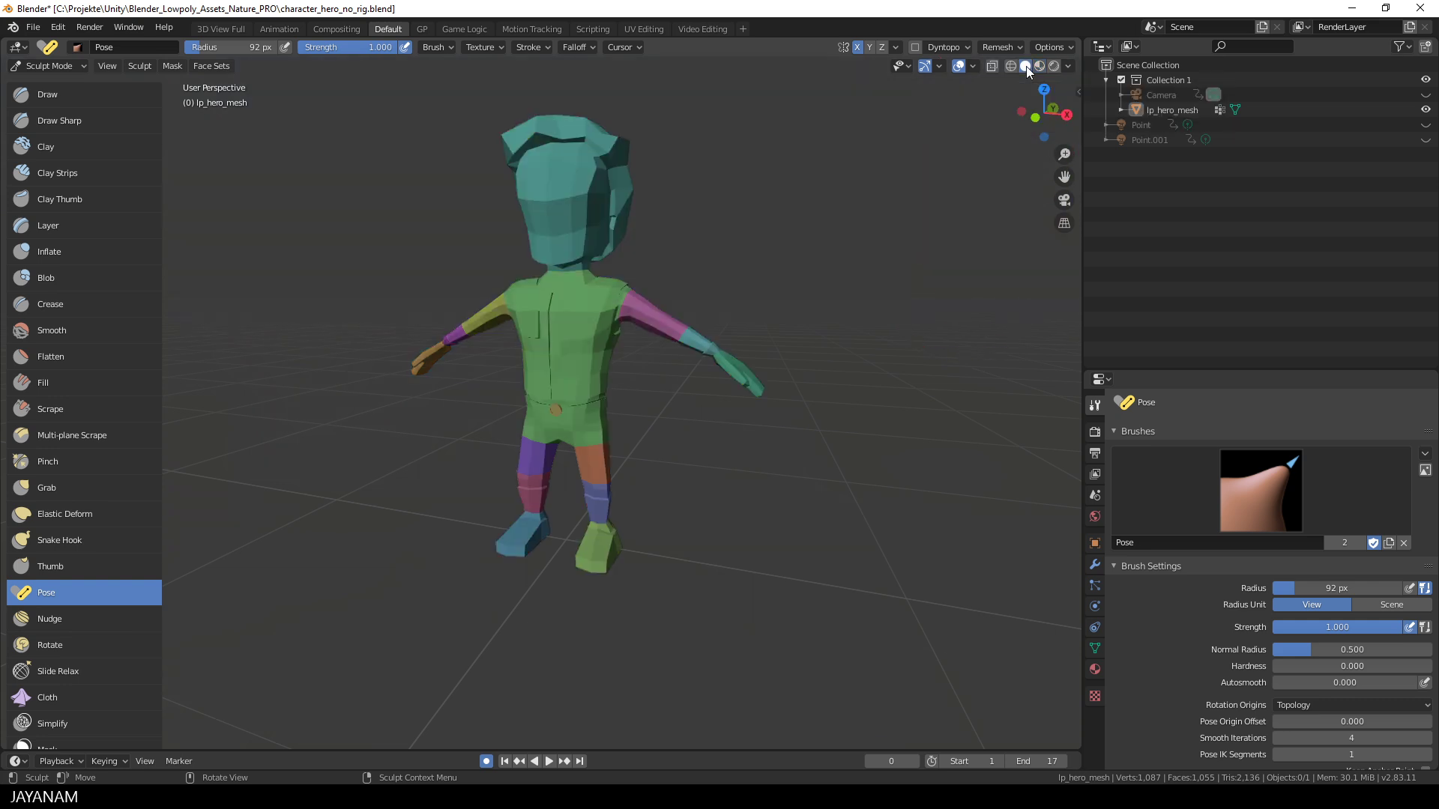
left_click(973, 66)
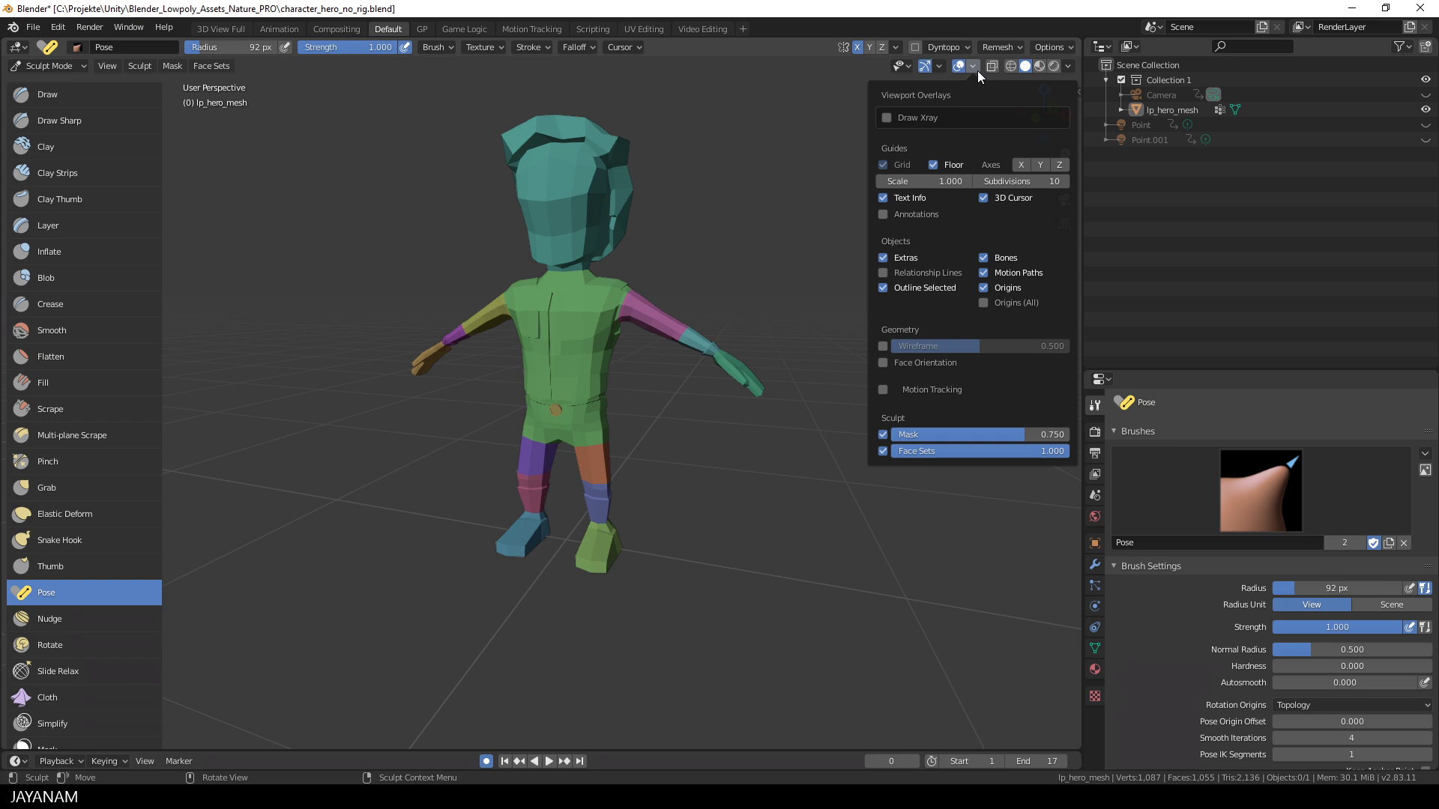
mouse_move(1055, 450)
left_mouse_down()
mouse_move(926, 450)
mouse_move(1070, 450)
left_mouse_up()
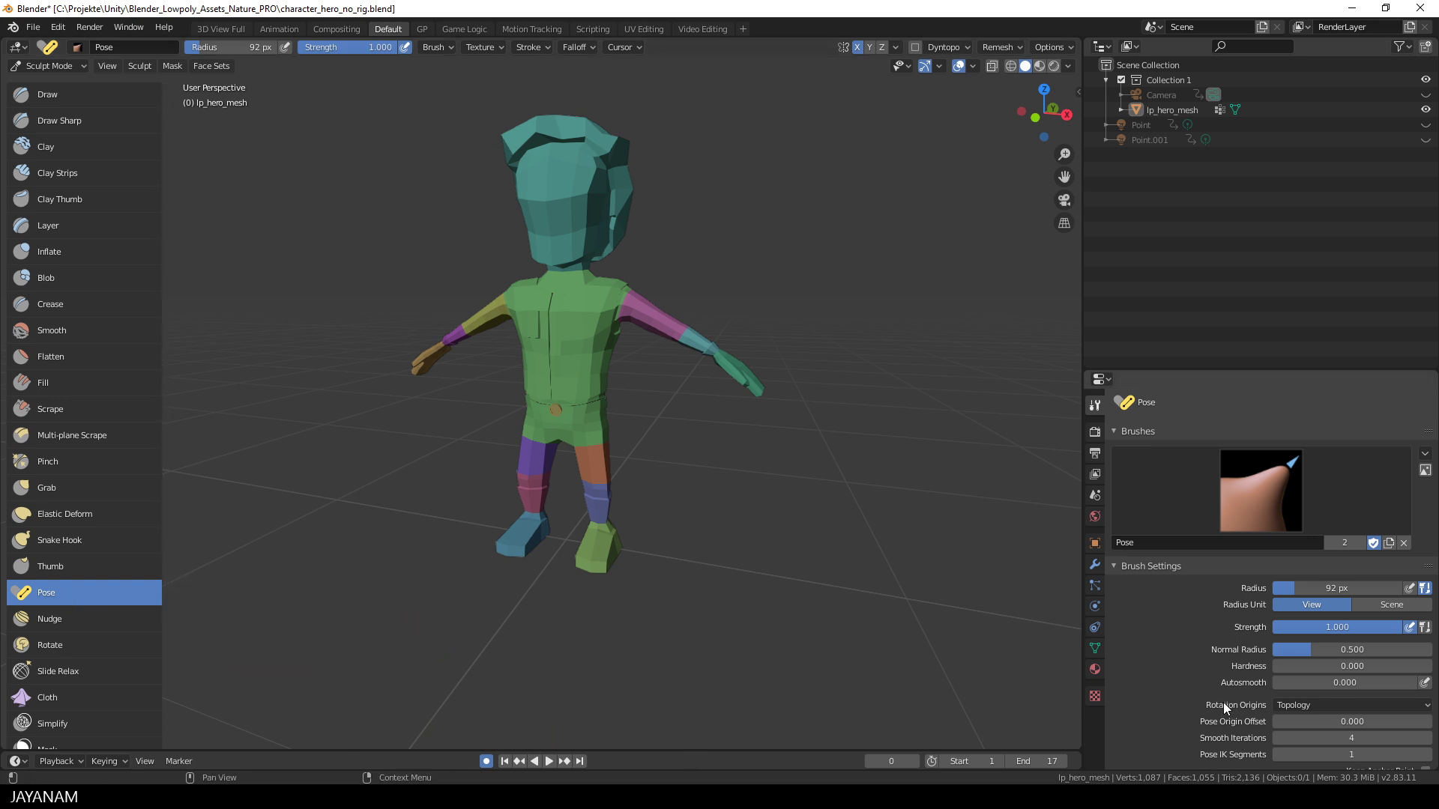
- Set the Pose brush's rotation origins to Face Sets and lower both arms toward the body in front view
left_click(1333, 705)
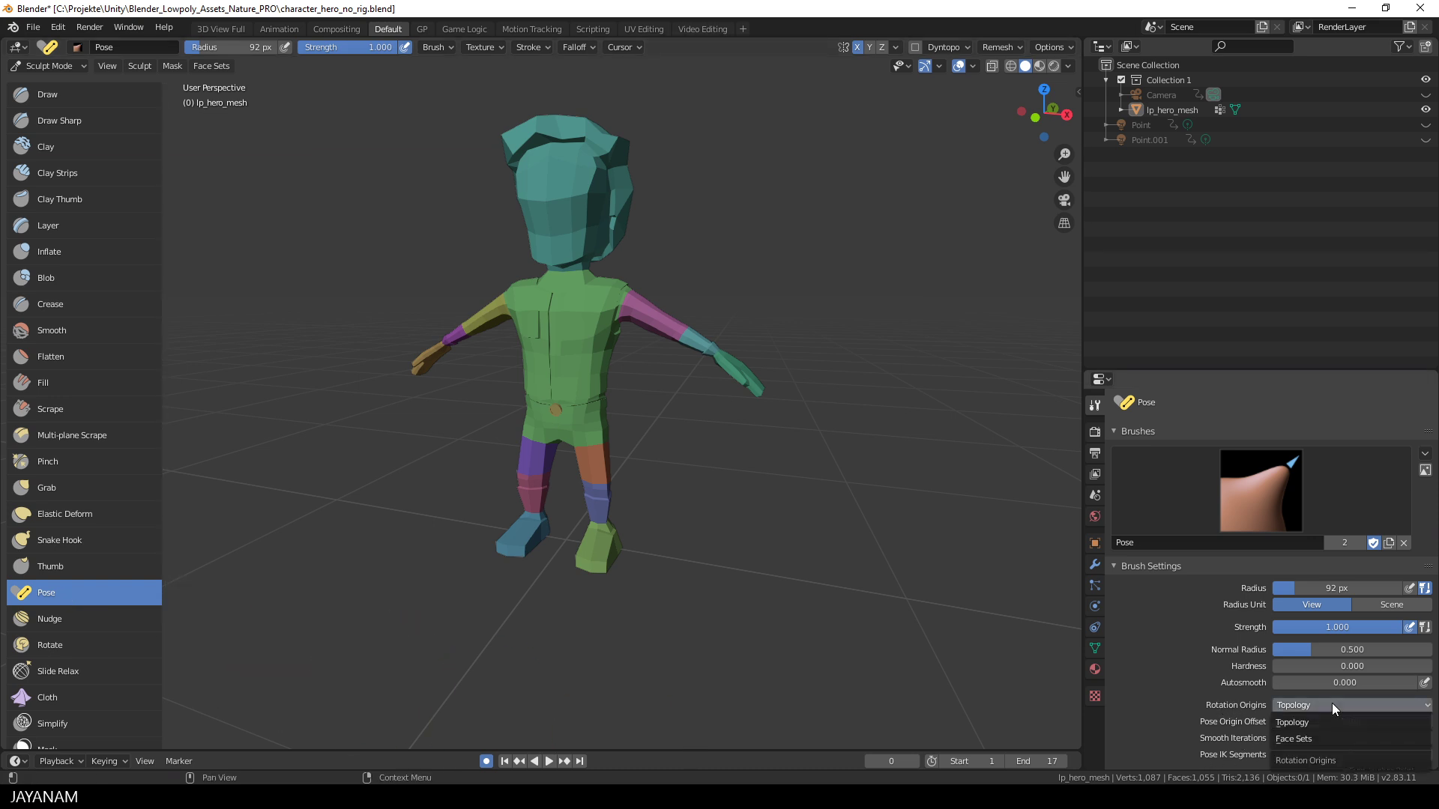
left_click(1311, 739)
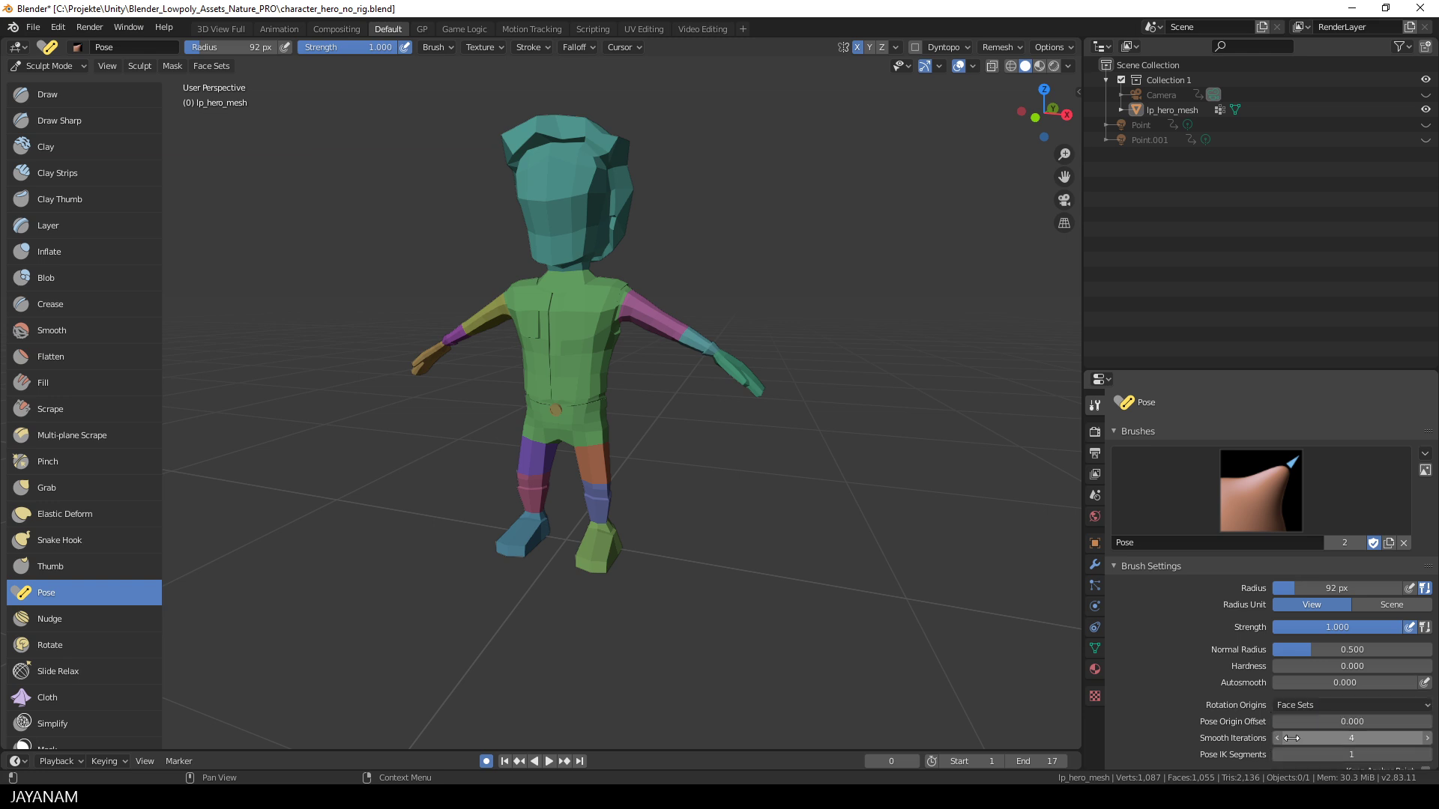
mouse_move(790, 600)
middle_mouse_down()
mouse_move(830, 587)
mouse_move(817, 569)
middle_mouse_up()
scroll(813, 568, "down", 2)
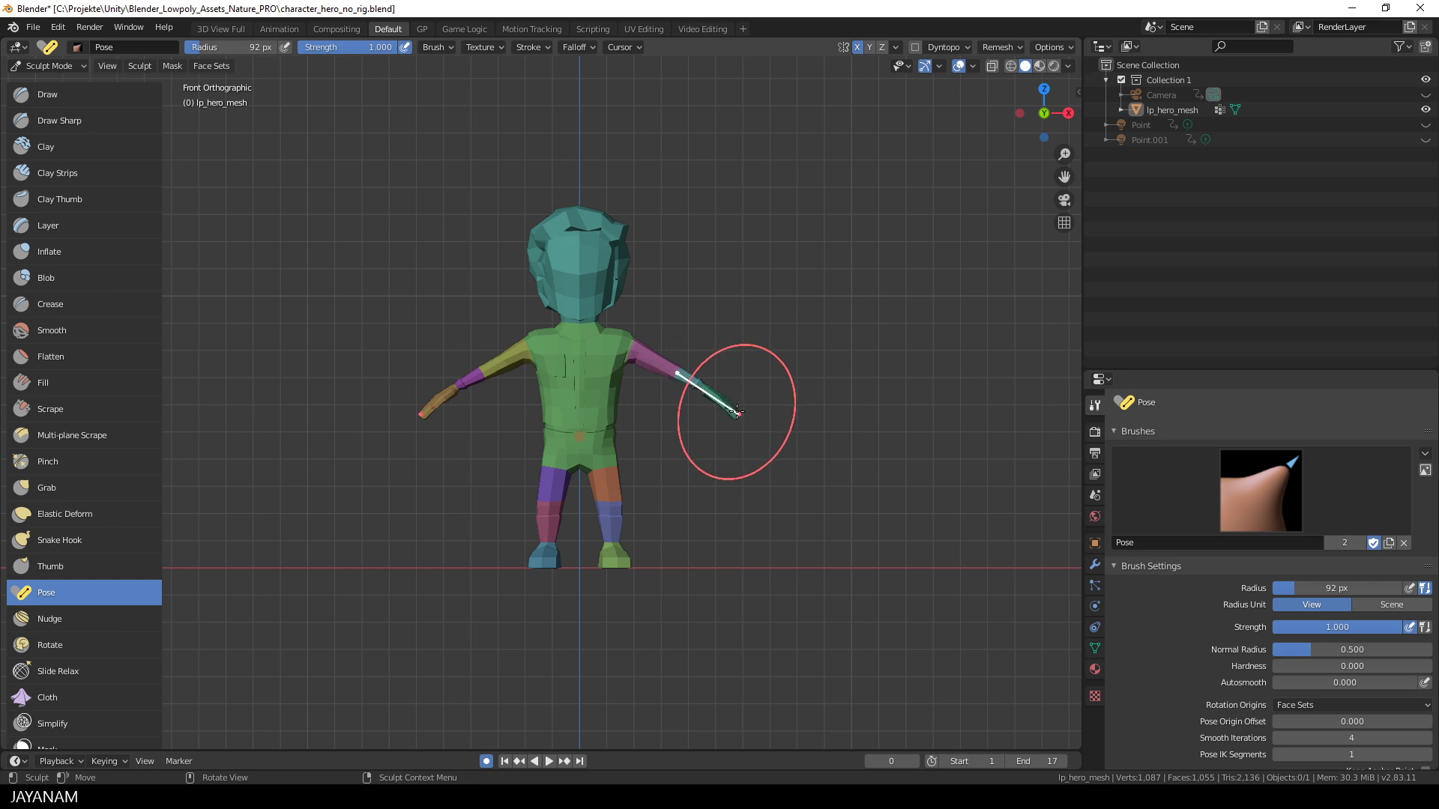
left_click_drag(735, 409, 657, 454)
- Swing the character's left forearm forward from the side view and adjust the right arm with the Pose brush
mouse_move(824, 479)
middle_mouse_down()
mouse_move(610, 498)
mouse_move(764, 424)
middle_mouse_up()
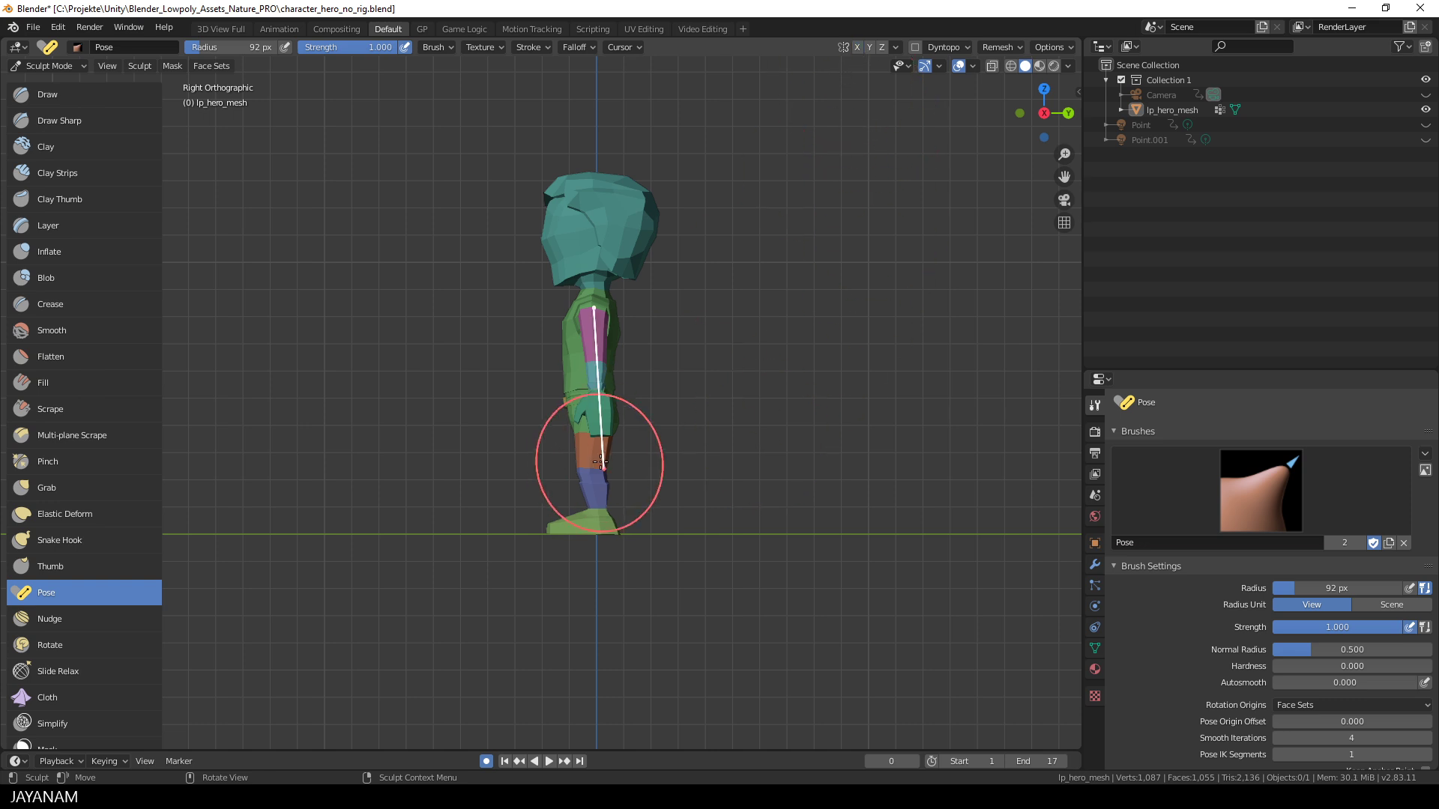
scroll(611, 431, "up", 3)
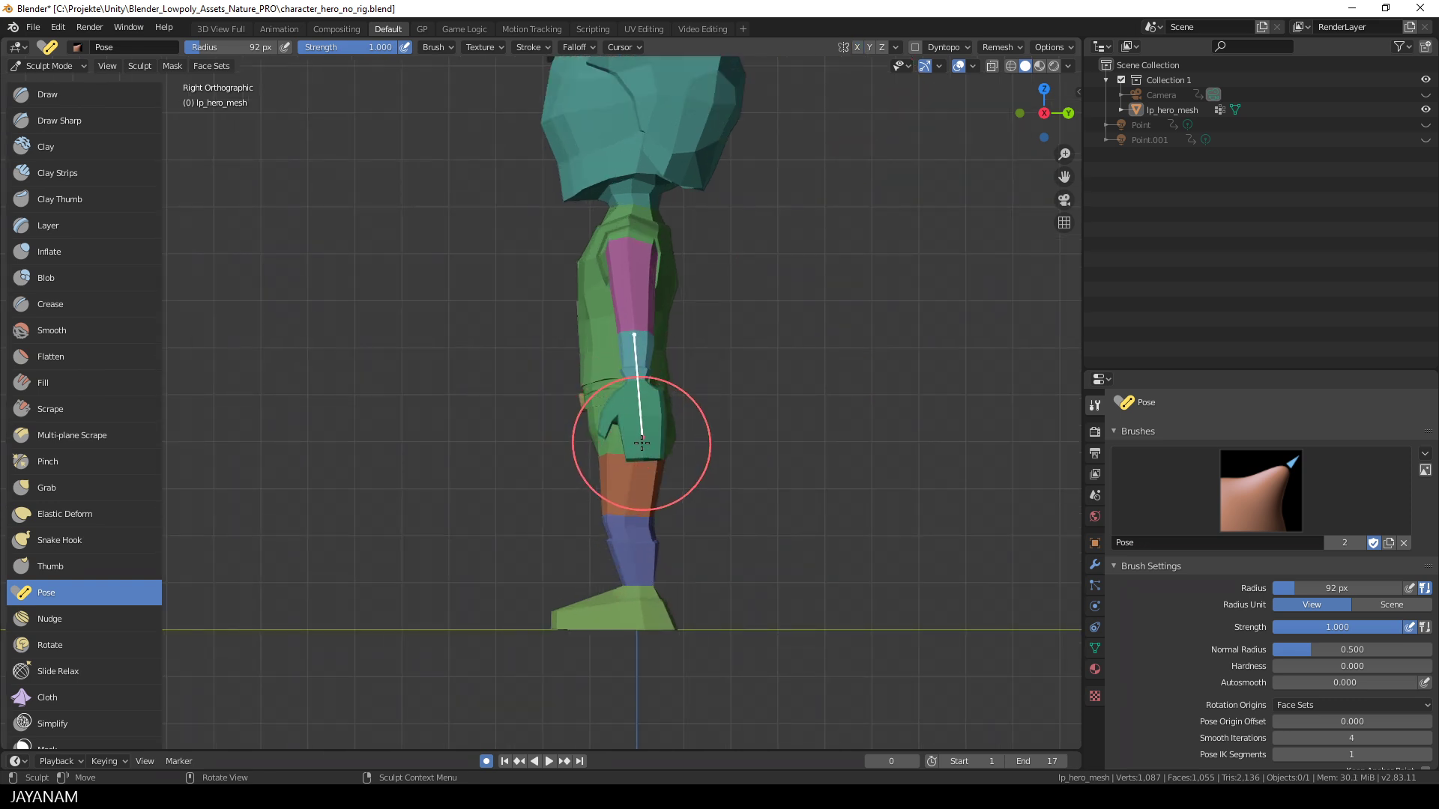
mouse_move(642, 443)
left_mouse_down()
mouse_move(593, 429)
mouse_move(574, 468)
mouse_move(569, 446)
left_mouse_up()
middle_click_drag(353, 434, 730, 458)
mouse_move(428, 383)
left_mouse_down()
mouse_move(380, 396)
mouse_move(402, 403)
mouse_move(392, 442)
left_mouse_up()
middle_click_drag(685, 450, 497, 450)
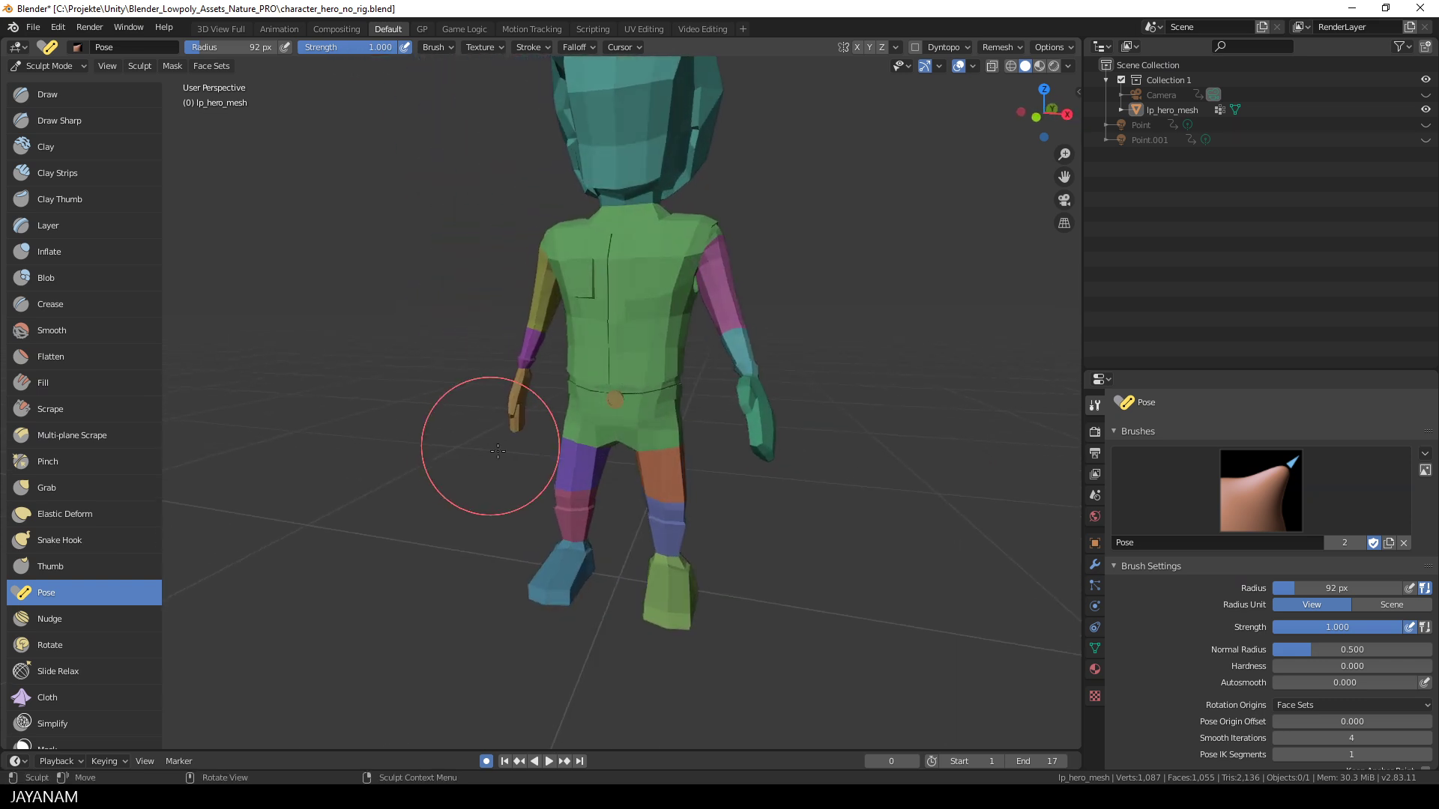
- Pose the character's left leg slightly outward from the hip and adjust its lower leg and foot with the Pose brush
scroll(502, 454, "down", 4)
middle_click_drag(726, 521, 559, 482)
scroll(560, 484, "up", 2)
left_click_drag(613, 556, 634, 548)
mouse_move(634, 548)
middle_mouse_down()
mouse_move(787, 538)
mouse_move(659, 546)
middle_mouse_up()
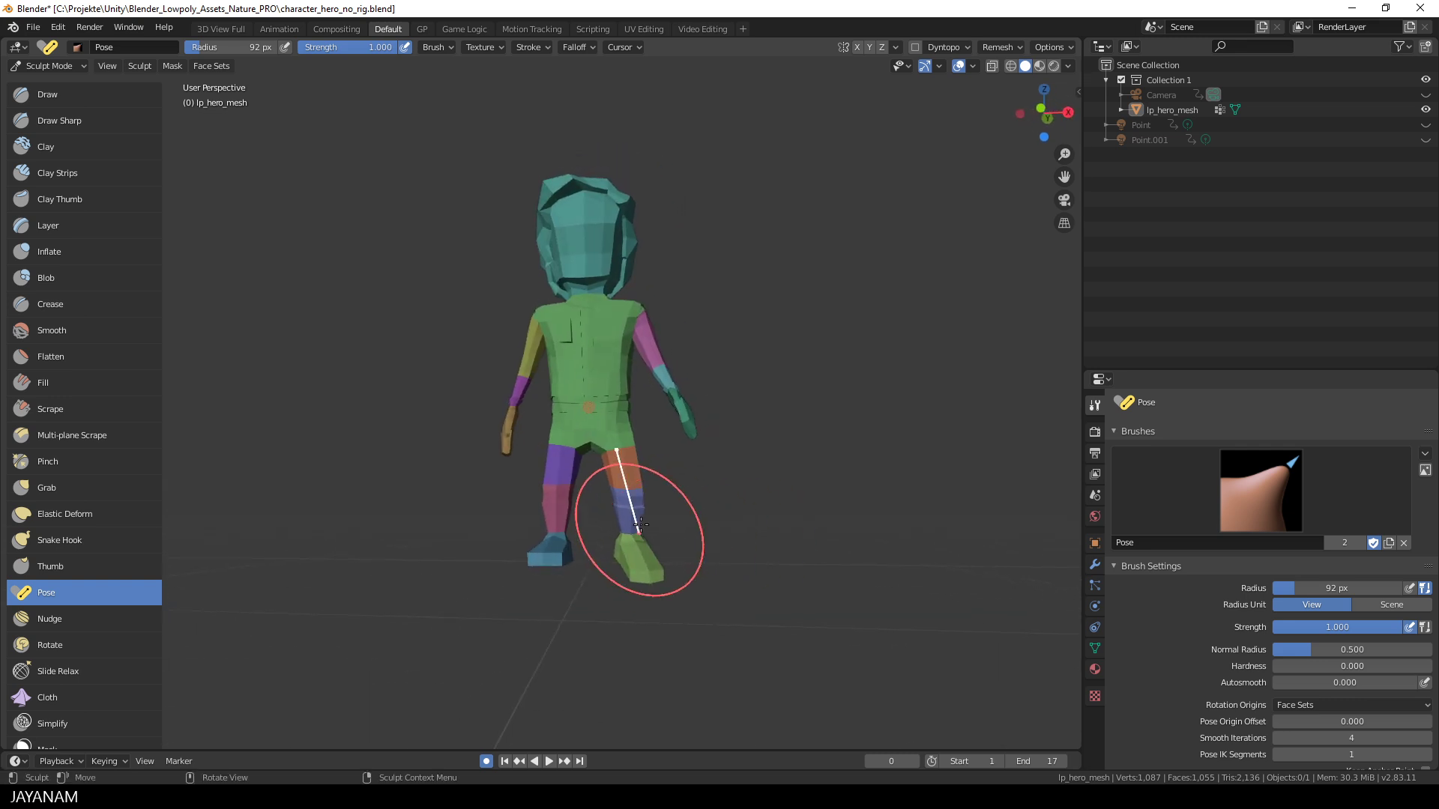
left_click_drag(638, 530, 636, 529)
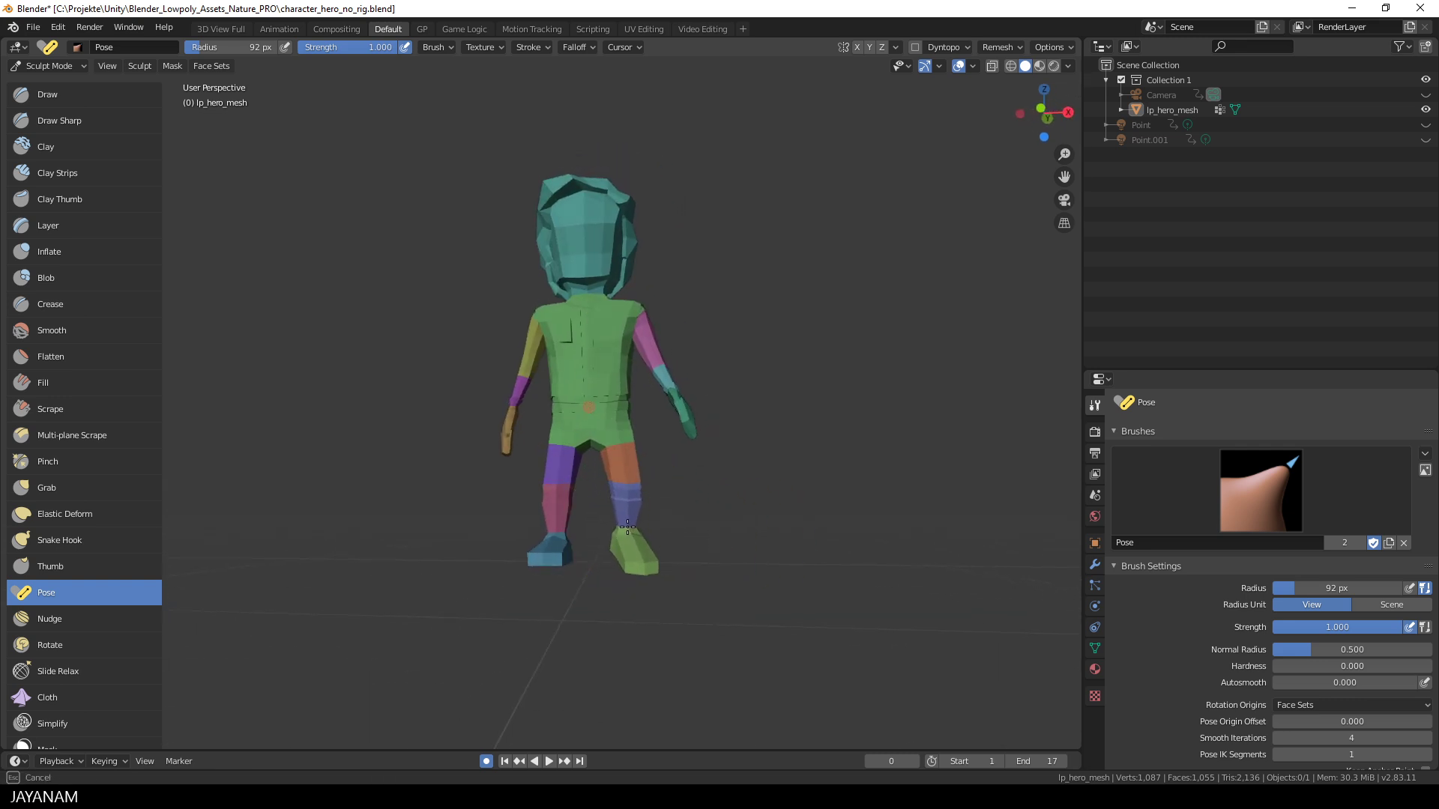
left_click_drag(627, 527, 631, 527)
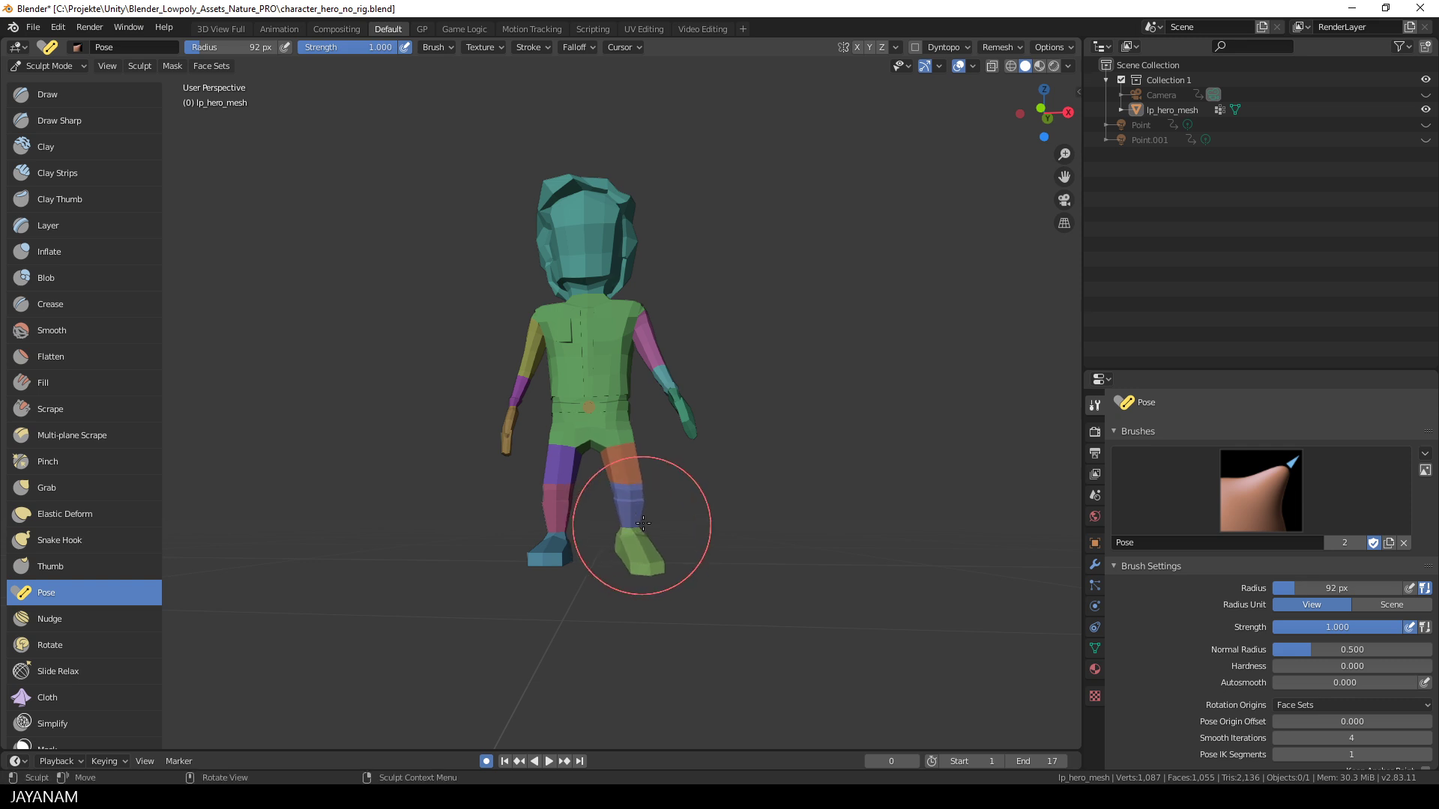
middle_click_drag(643, 523, 649, 555)
middle_click_drag(662, 457, 658, 537, "shift")
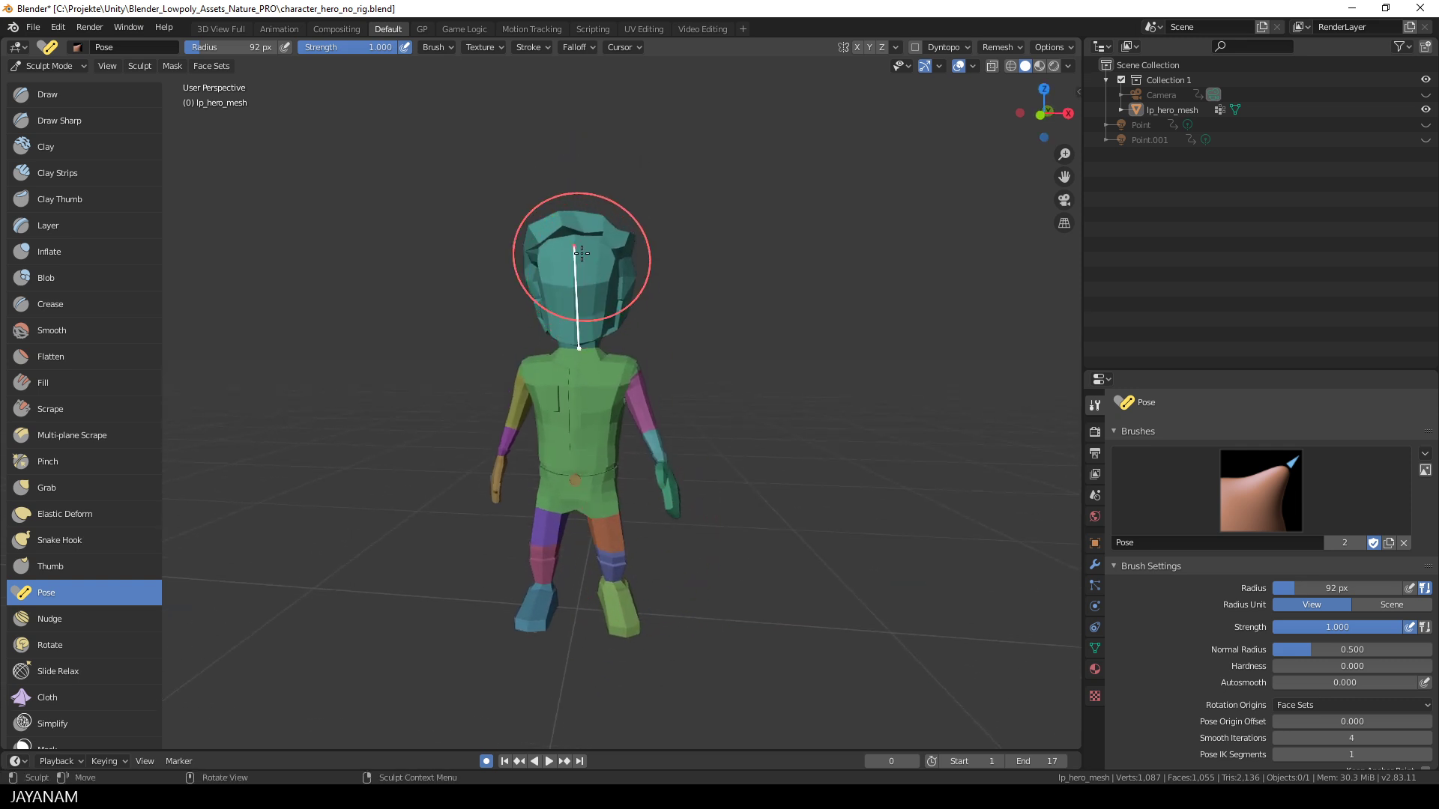
- Tilt the character's head slightly sideways at the neck with the Pose brush
left_click_drag(578, 250, 589, 251)
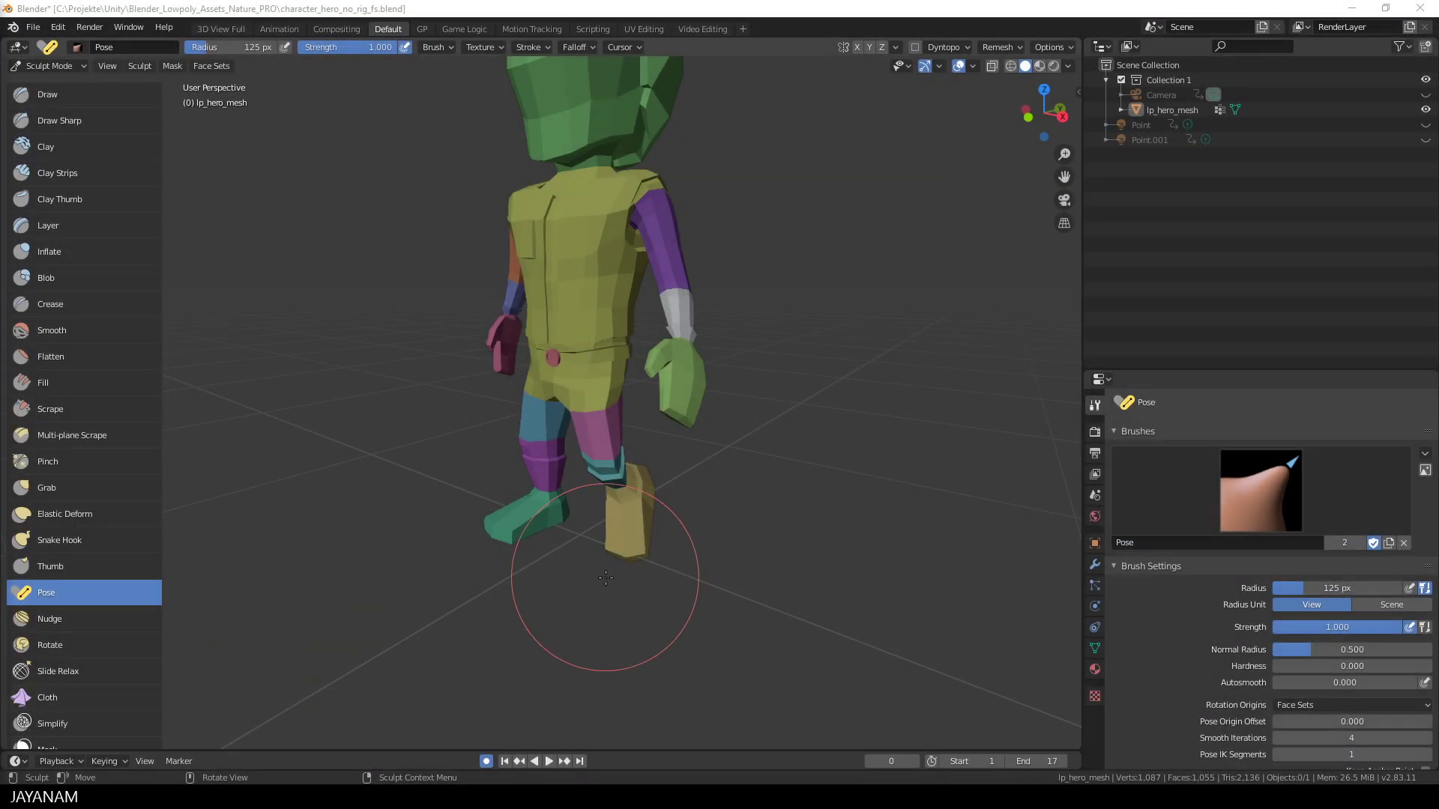
- Adjust the bend of the character's left knee from the side by moving its lower-leg face set with the Pose brush
middle_click_drag(605, 577, 541, 557)
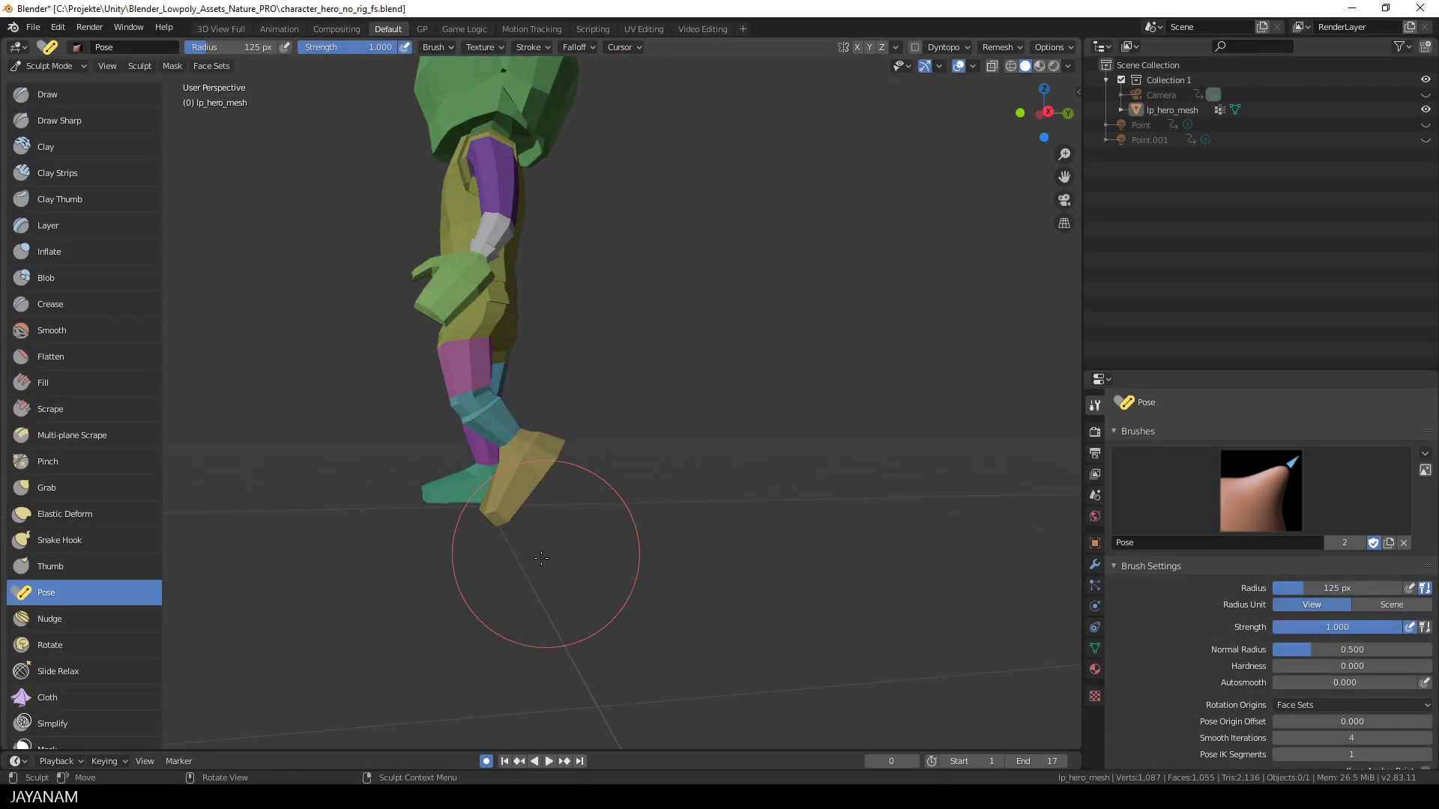
scroll(537, 562, "up", 6)
mouse_move(510, 485)
middle_mouse_down("shift")
mouse_move(817, 509)
mouse_move(578, 449)
middle_mouse_up("shift")
middle_click_drag(450, 367, 432, 362, "shift")
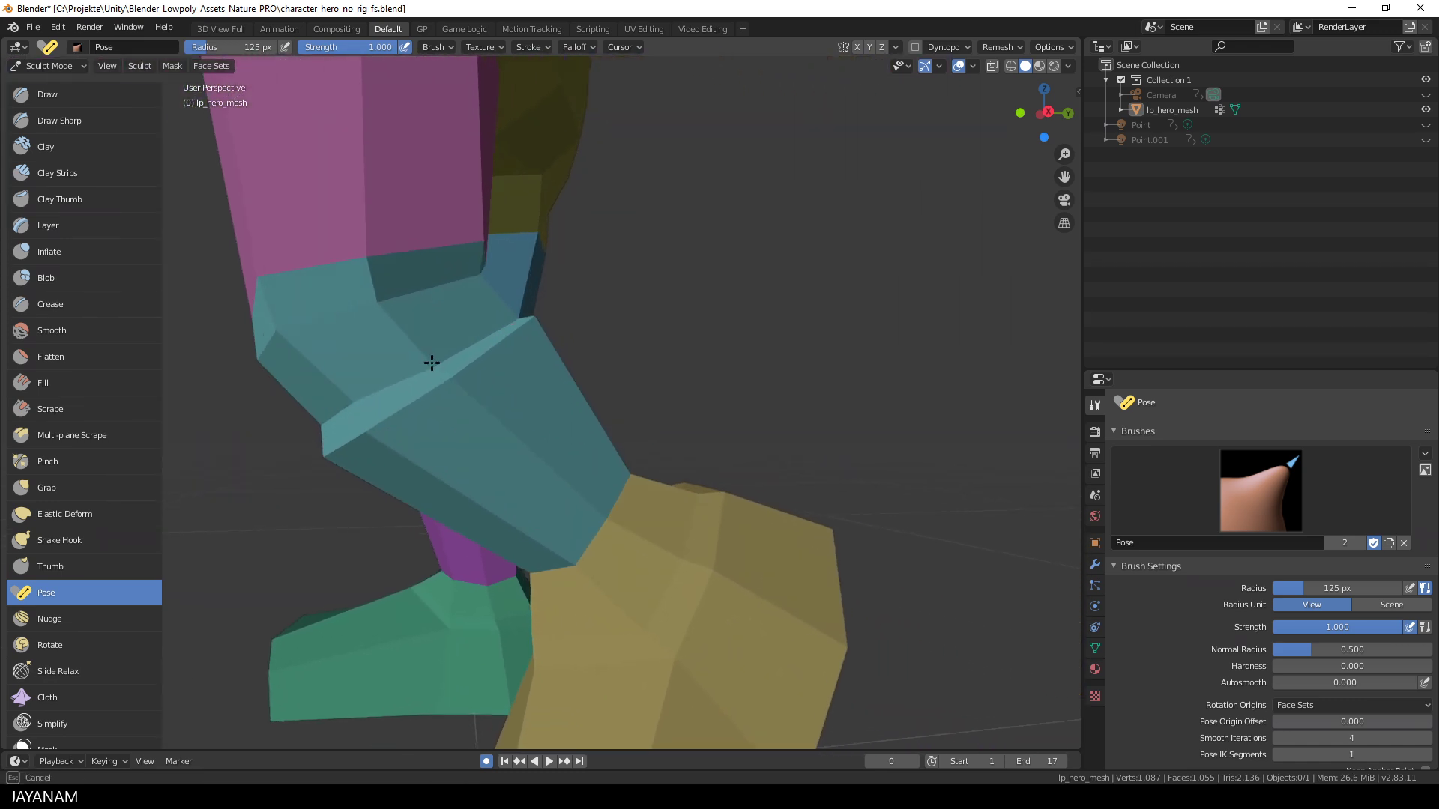
mouse_move(431, 363)
left_mouse_down()
mouse_move(450, 361)
mouse_move(425, 375)
mouse_move(469, 365)
left_mouse_up()
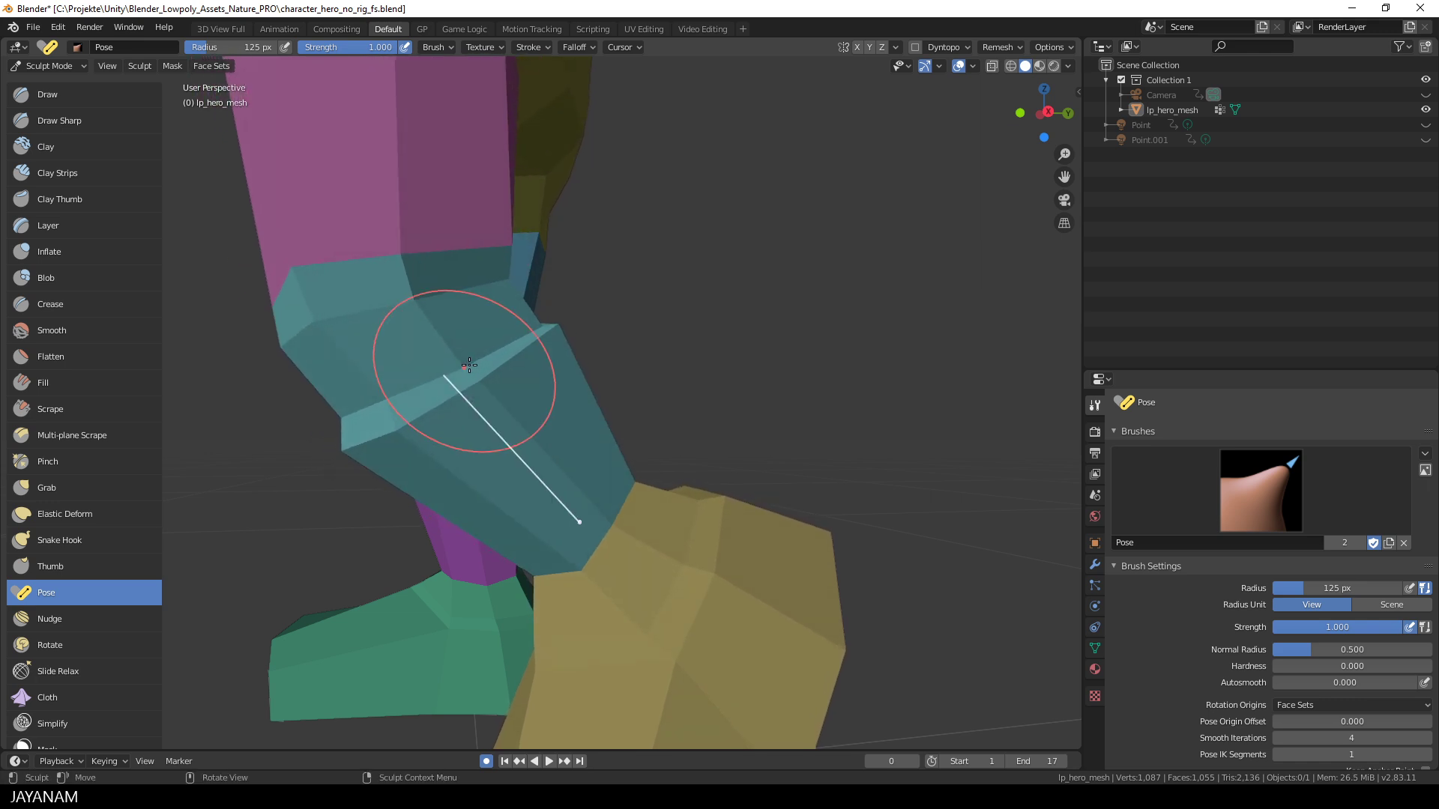
scroll(450, 382, "down", 6)
- Examine the right leg's face set boundaries around the knee and check the overall pose from several sides
middle_click_drag(417, 402, 704, 450)
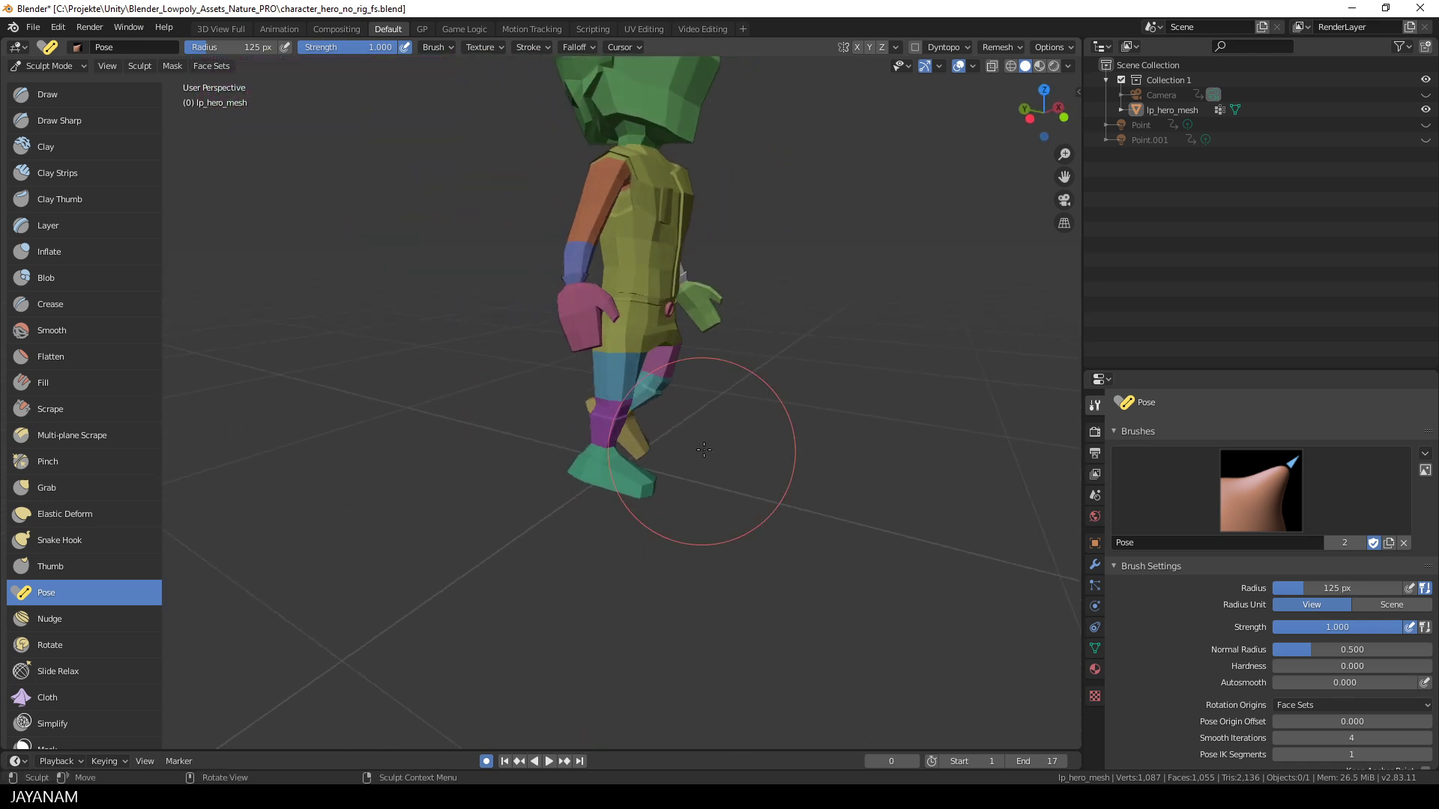
scroll(704, 450, "up", 6)
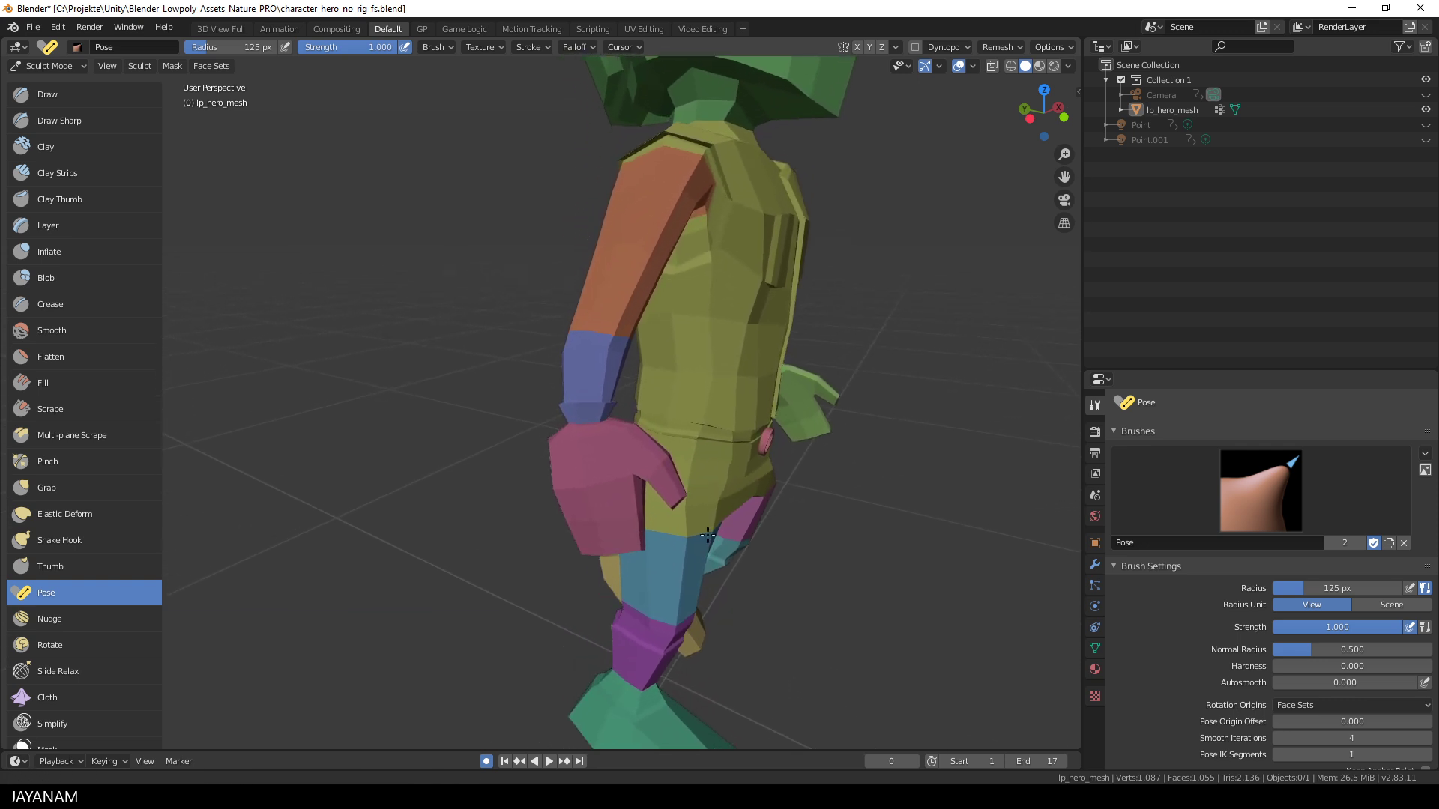
scroll(708, 535, "up", 3)
mouse_move(655, 620)
left_mouse_down()
mouse_move(558, 586)
mouse_move(592, 585)
left_mouse_up()
scroll(601, 591, "down", 5)
middle_click_drag(827, 563, 636, 550)
scroll(630, 554, "down", 4)
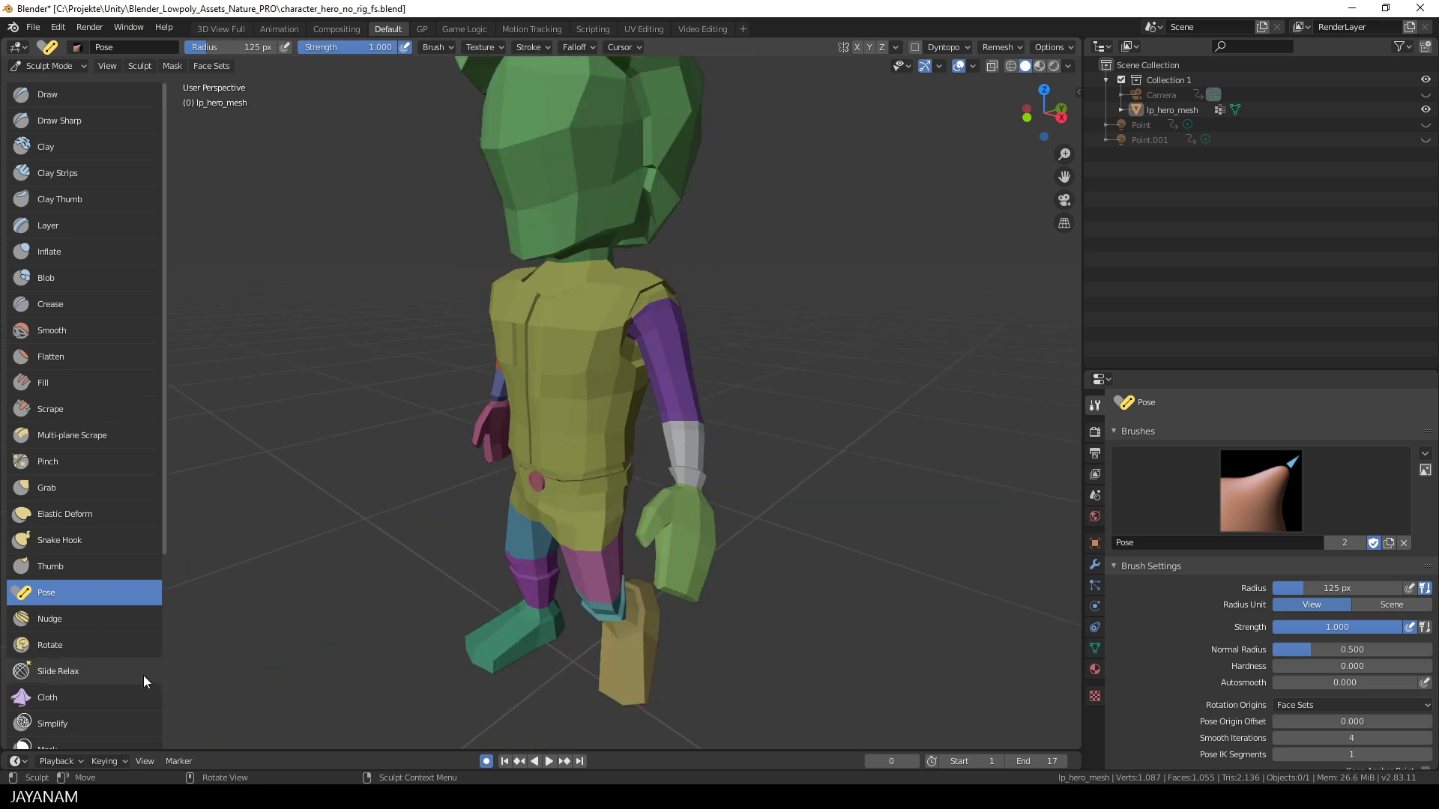
- Draw a new face set across the front of the left elbow using Draw Face Sets with a 35 px radius
scroll(113, 680, "down", 3)
left_click(81, 686)
middle_click_drag(956, 500, 930, 512)
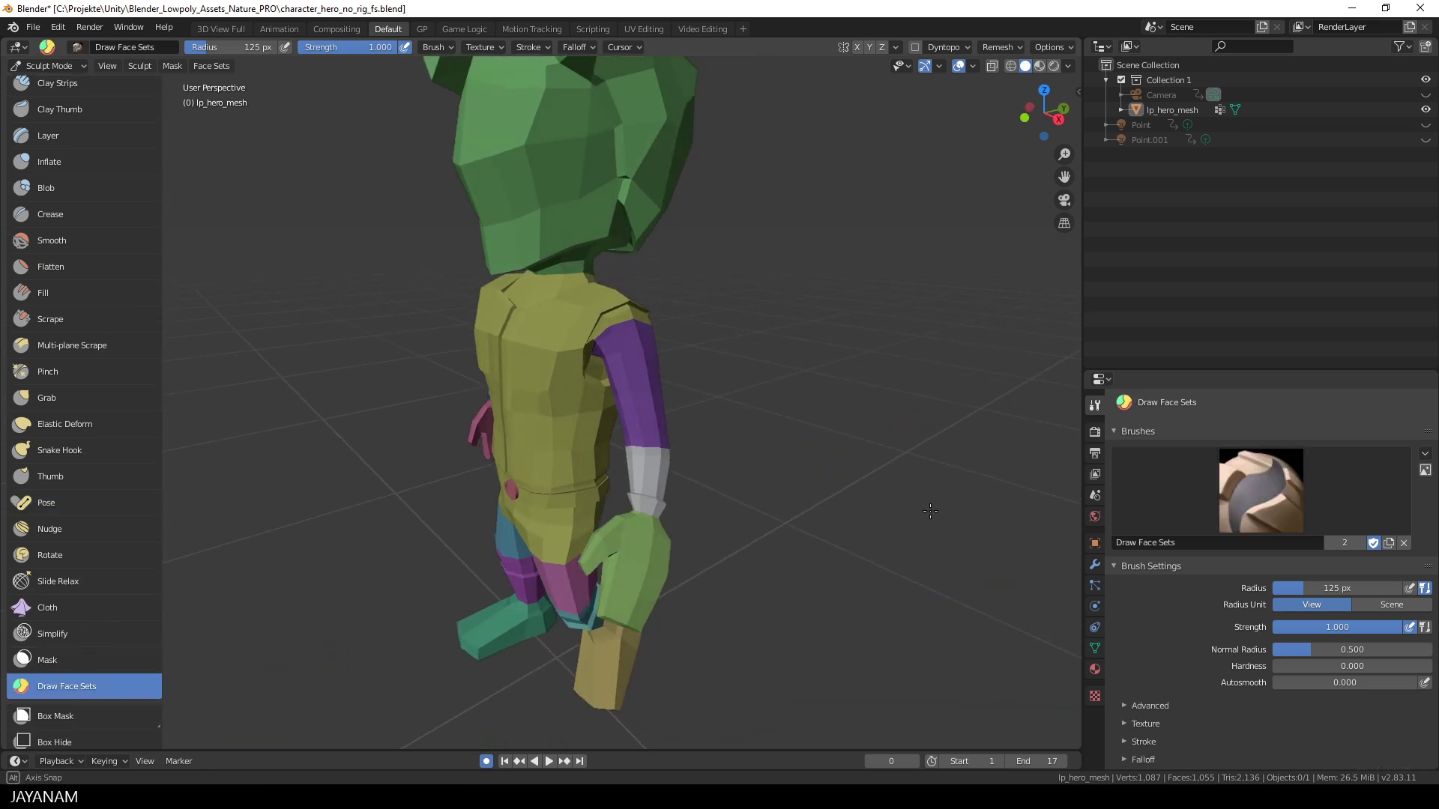
scroll(787, 502, "up", 5)
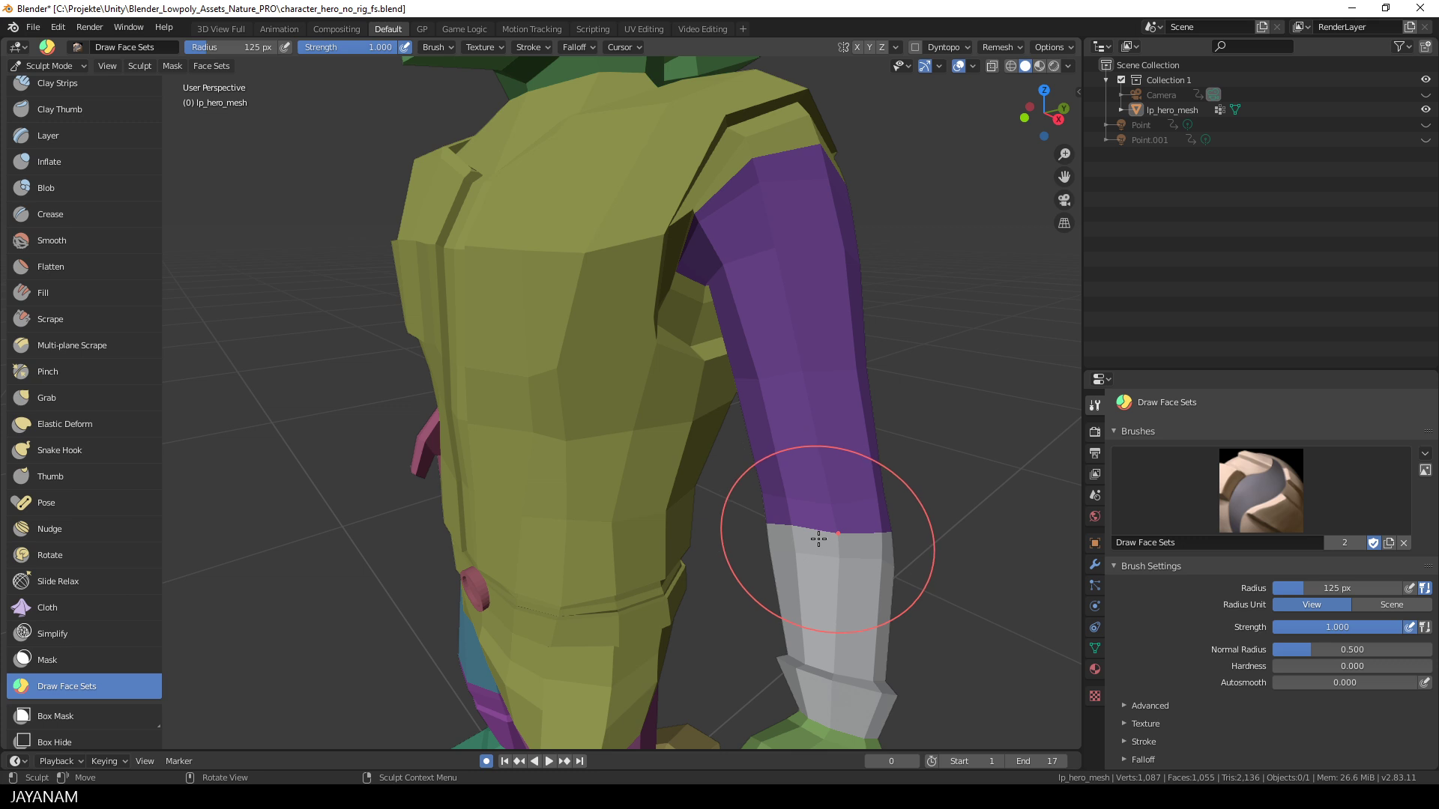
key("f")
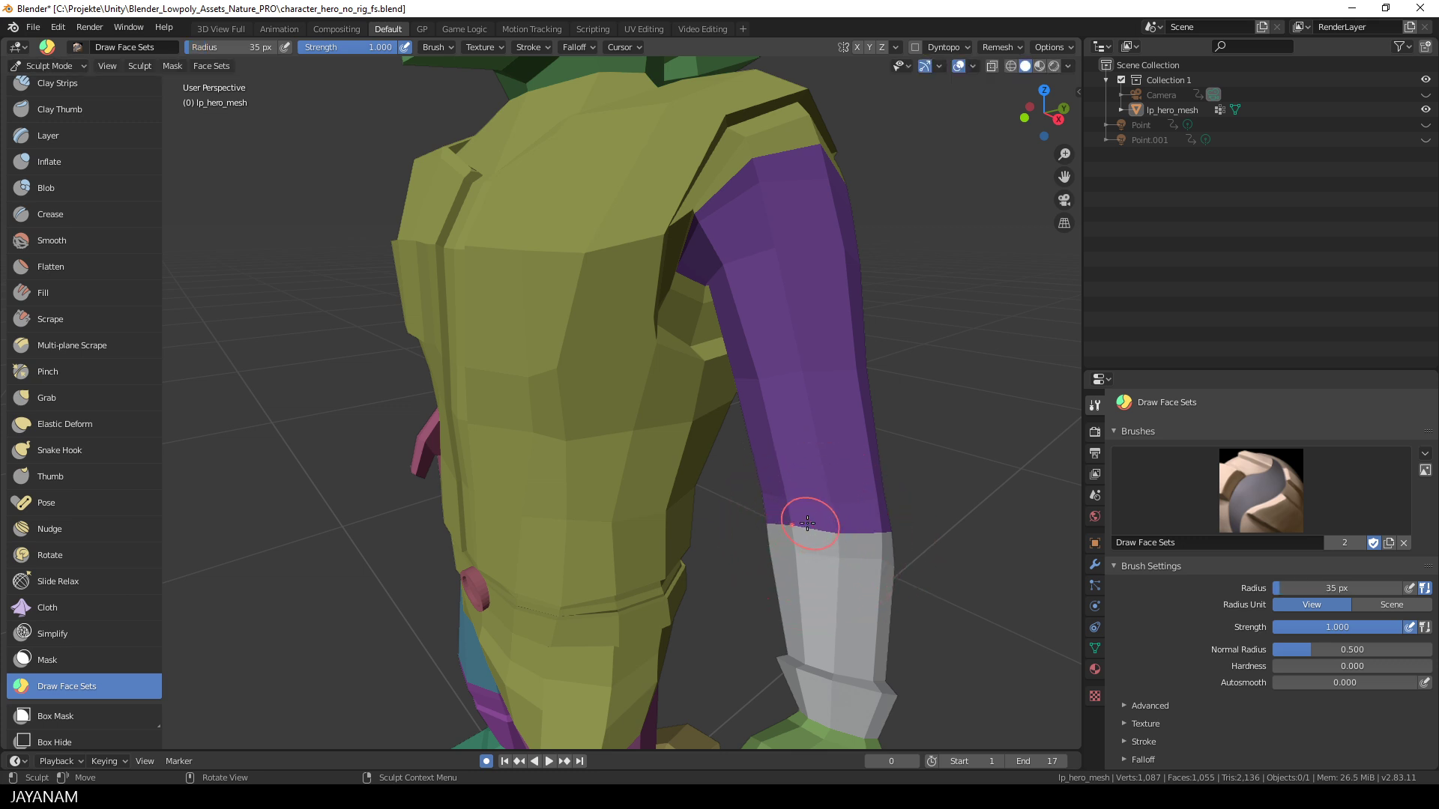
left_click_drag(797, 517, 888, 531)
- Extend the left elbow's new face set around the back of the arm
mouse_move(974, 529)
middle_mouse_down()
mouse_move(910, 506)
mouse_move(851, 397)
middle_mouse_up()
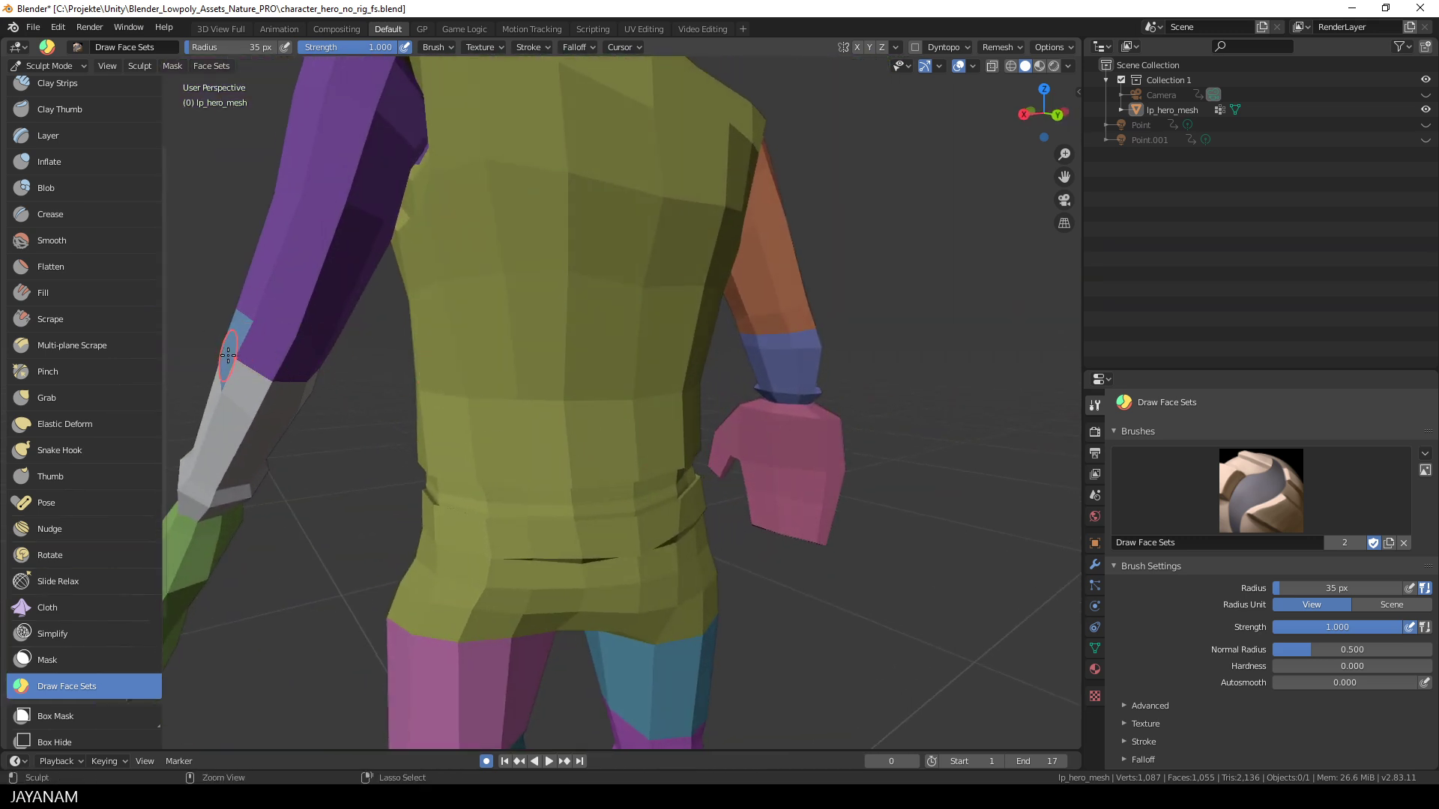
mouse_move(296, 390)
middle_mouse_down()
mouse_move(267, 343)
mouse_move(537, 411)
mouse_move(482, 402)
mouse_move(364, 319)
middle_mouse_up()
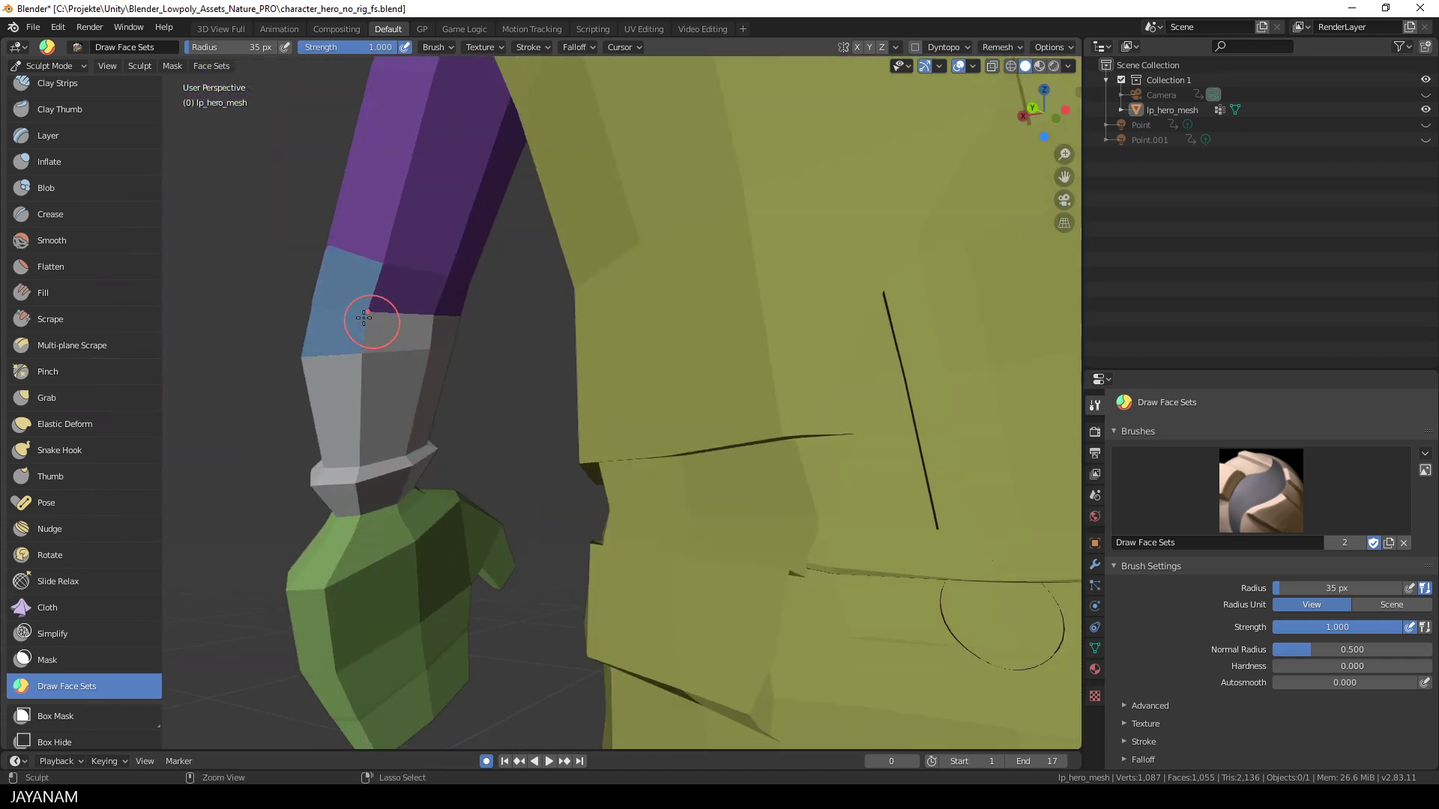
left_click_drag(356, 316, 402, 321)
mouse_move(401, 321)
middle_mouse_down()
mouse_move(383, 377)
mouse_move(581, 405)
mouse_move(796, 394)
mouse_move(578, 417)
middle_mouse_up()
scroll(573, 421, "up", 2)
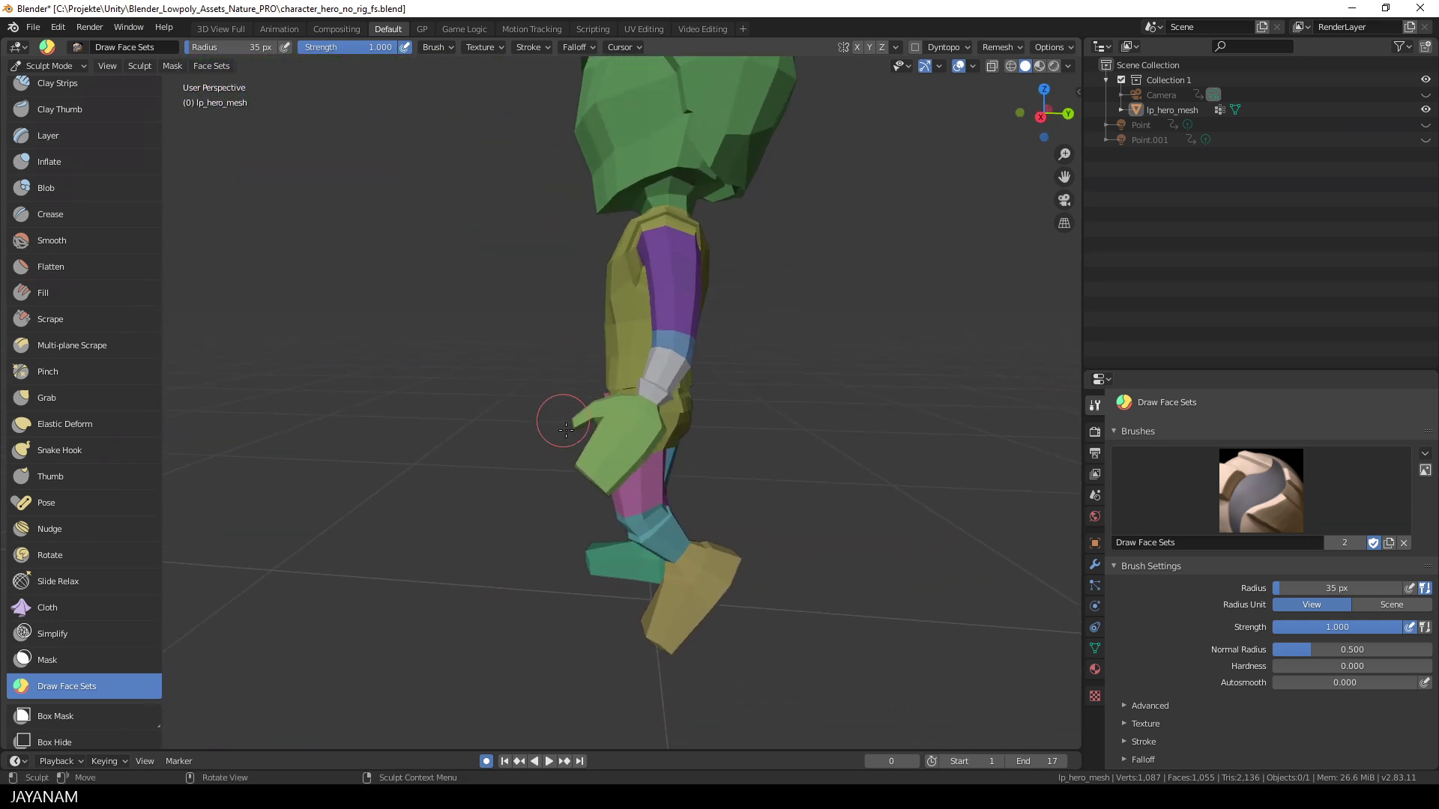
- Bend the left forearm forward at the elbow from the side view with the Pose brush
left_click(86, 502)
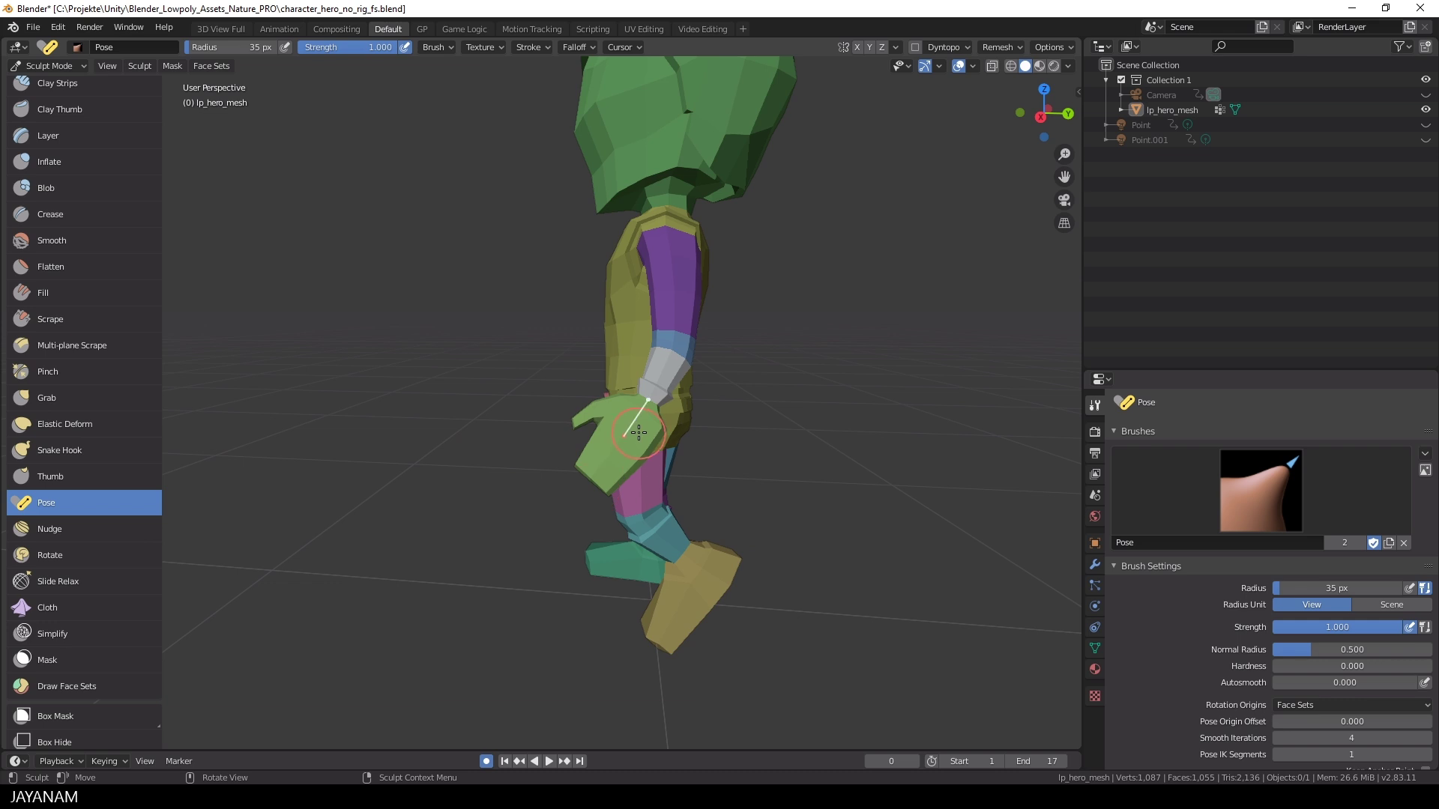
scroll(646, 433, "up", 2)
mouse_move(692, 398)
left_mouse_down()
mouse_move(678, 416)
mouse_move(681, 376)
left_mouse_up()
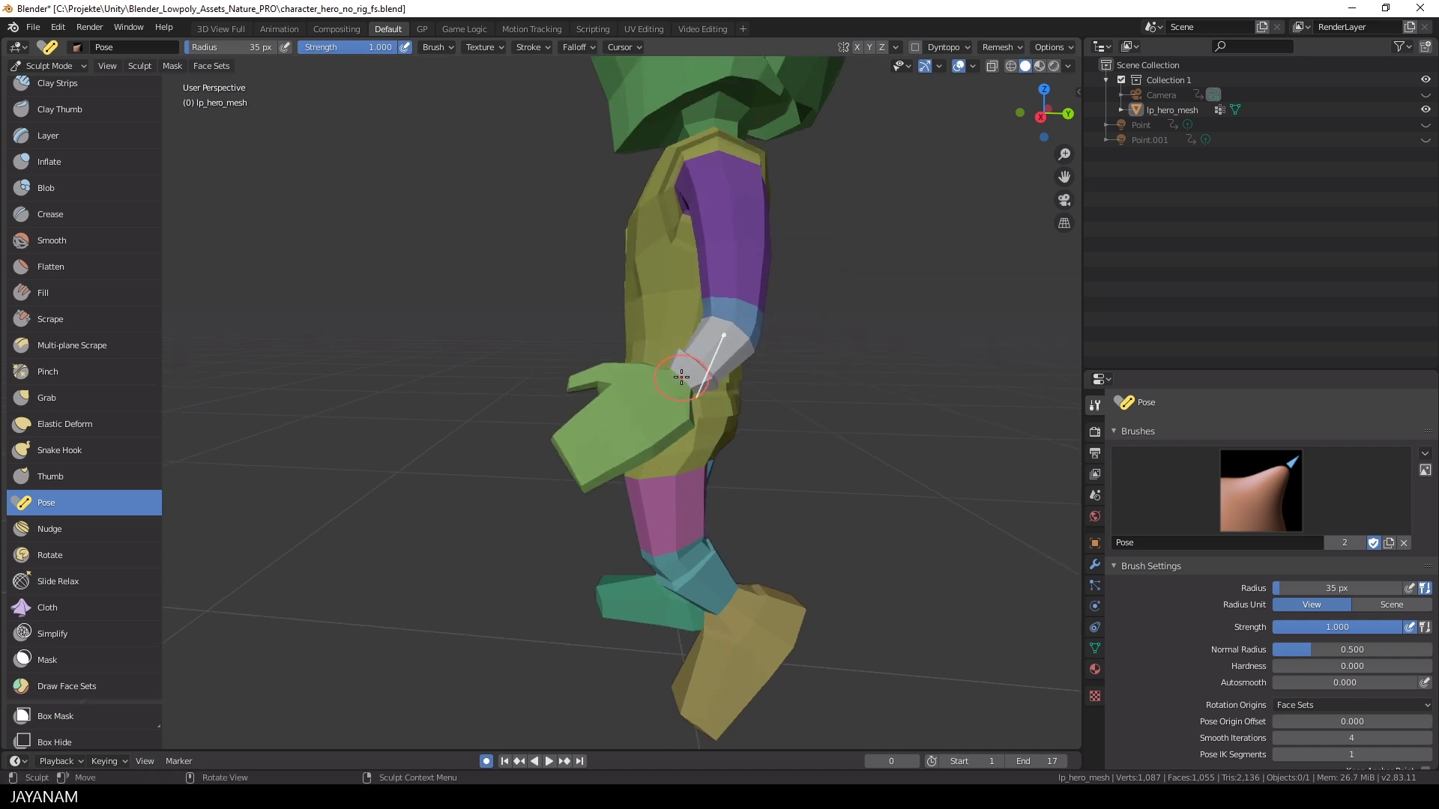
middle_click_drag(681, 376, 537, 337)
- Set the Pose brush radius to 120 px and rotate the left hand inward toward the hip
key("f")
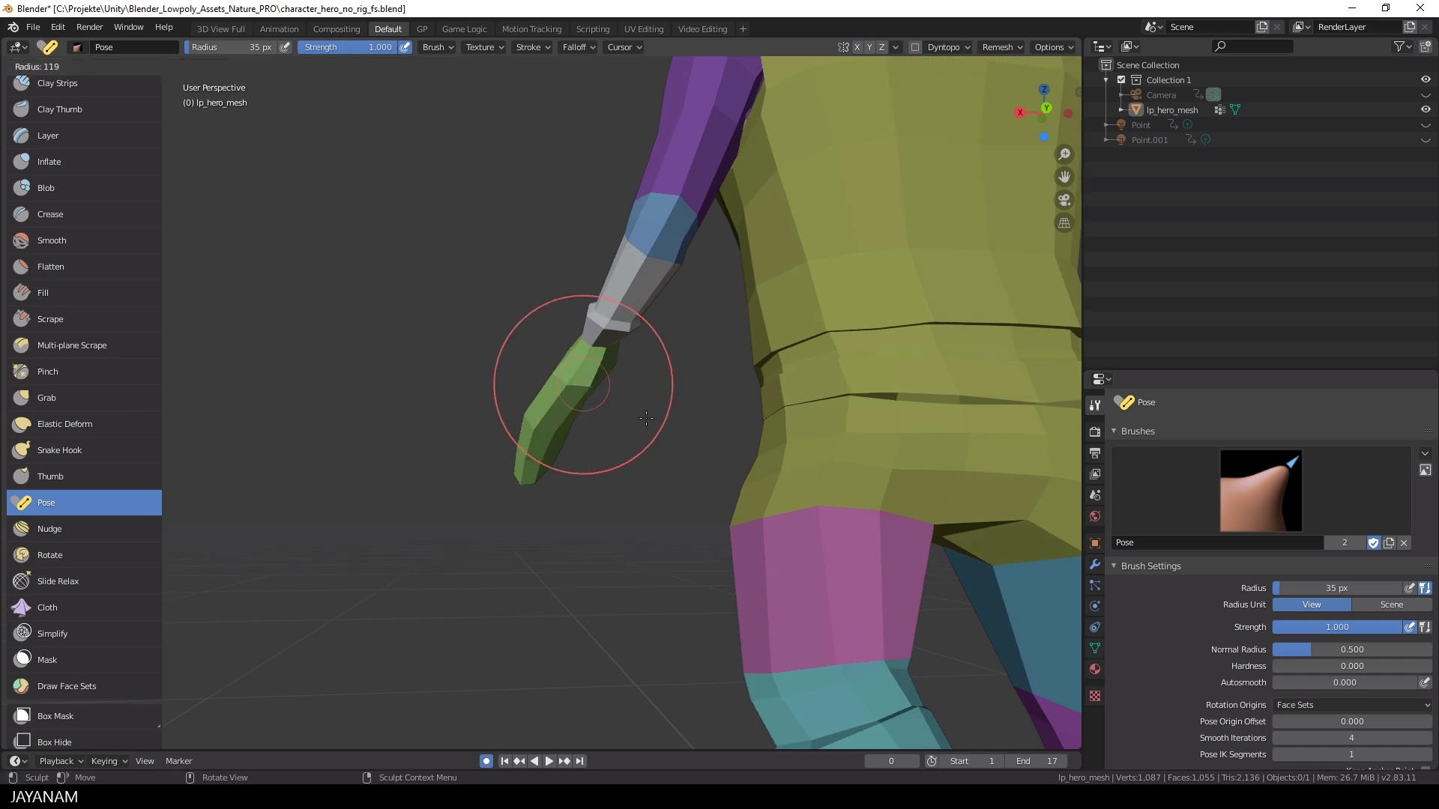
left_click(672, 386)
mouse_move(581, 368)
left_mouse_down()
mouse_move(609, 448)
mouse_move(649, 453)
left_mouse_up()
scroll(504, 483, "down", 5)
middle_click_drag(505, 483, 750, 540)
scroll(797, 562, "down", 2)
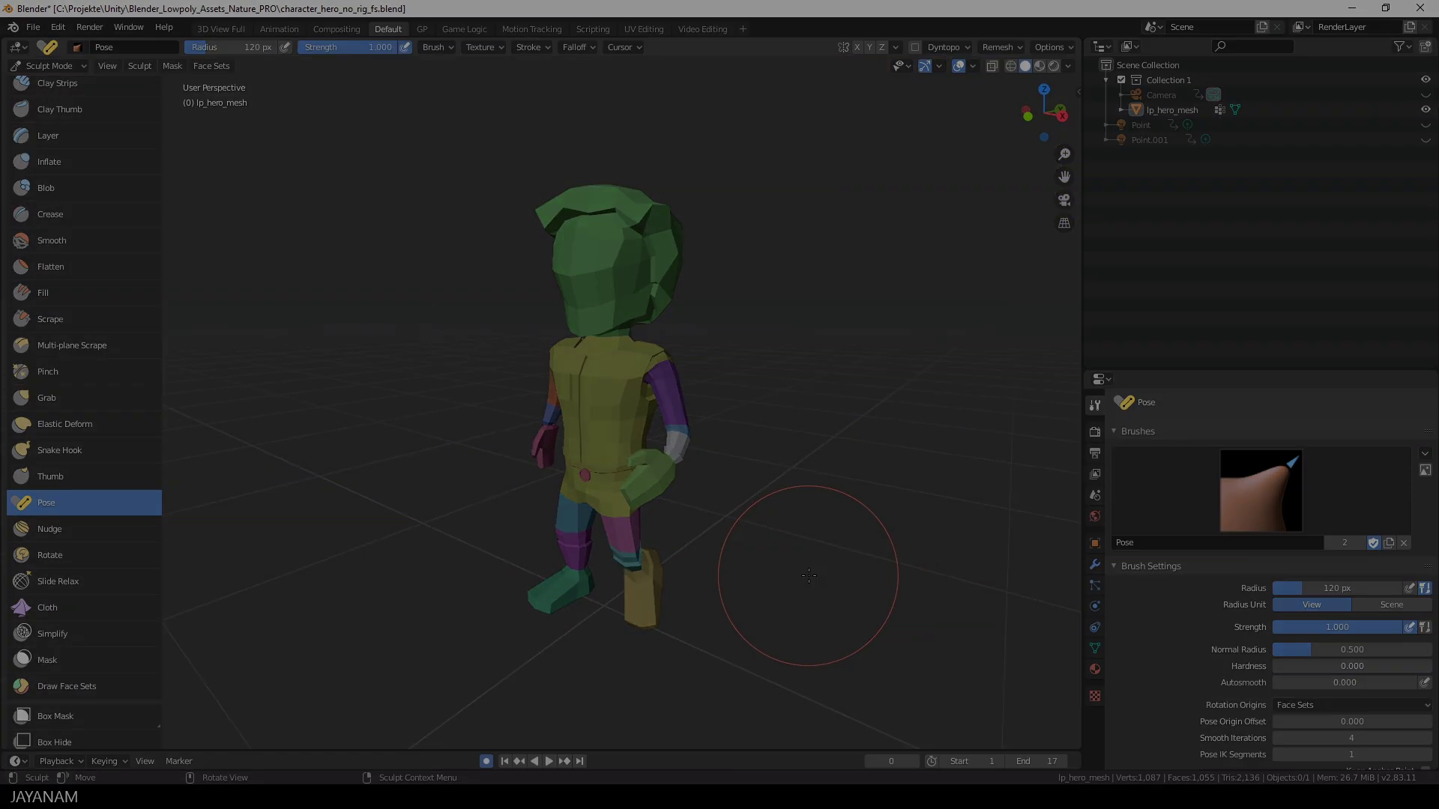